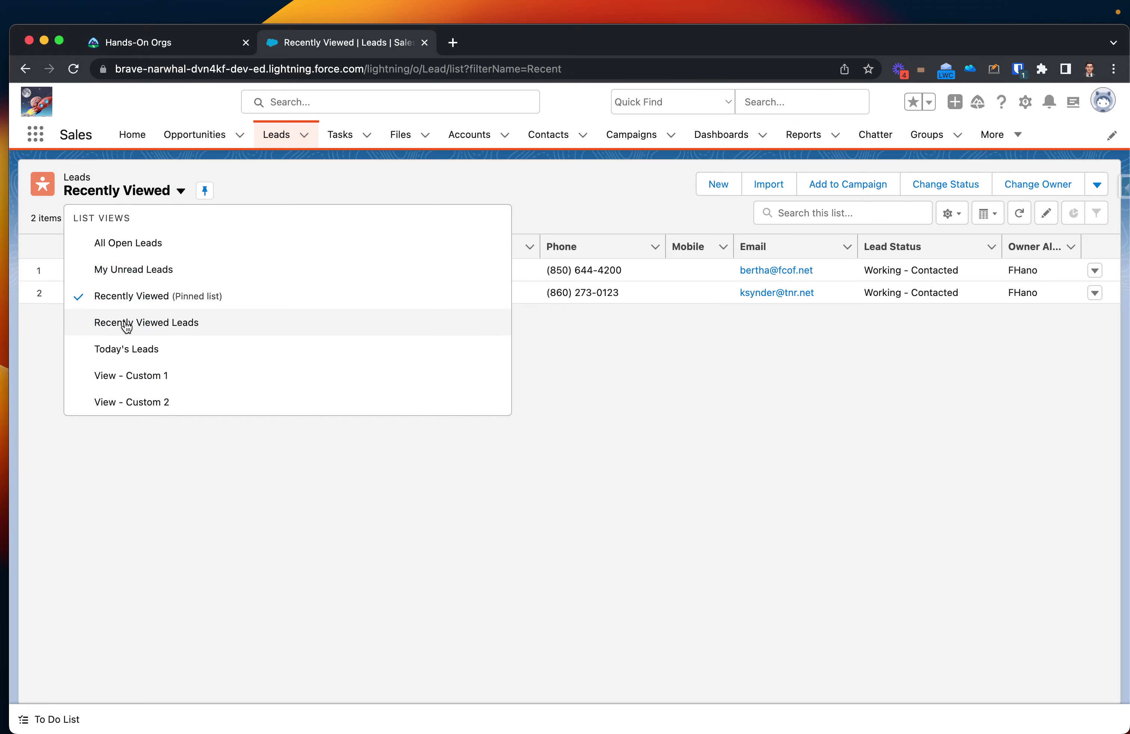
- Switch the Leads list view to All Open Leads and open Setup for the current app in its own browser tab
{"action": "left_click", "coordinate": [127, 244]}
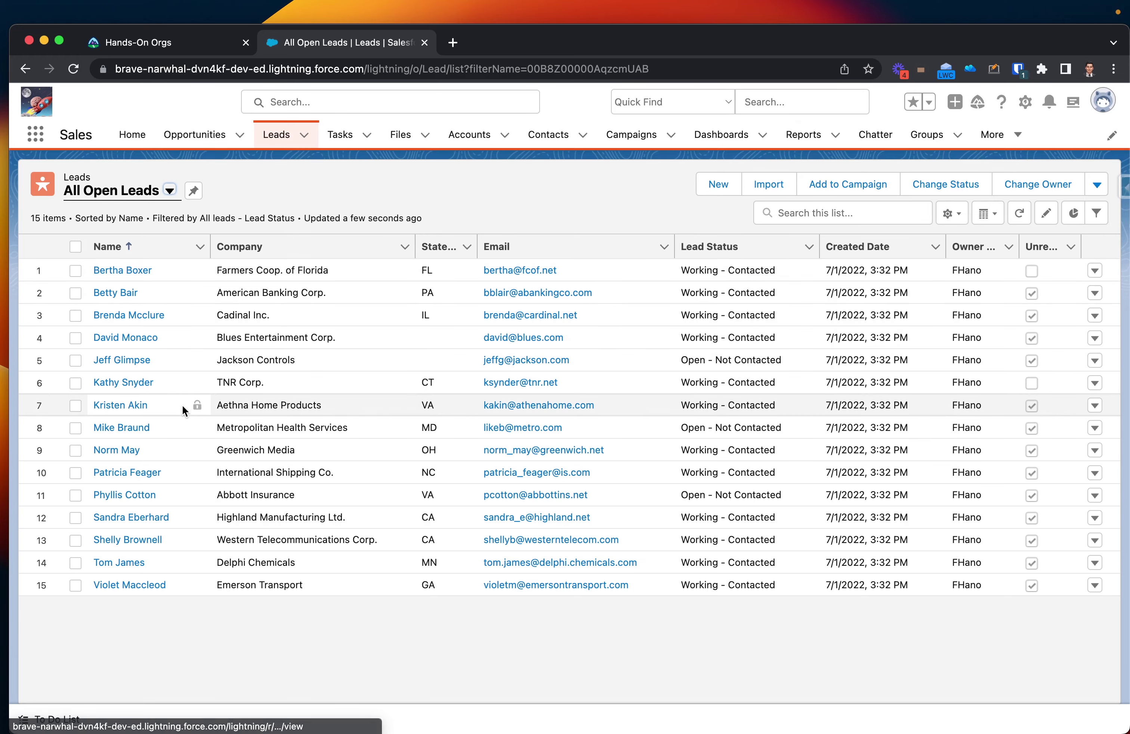
{"action": "left_click", "coordinate": [1027, 110]}
{"action": "left_click", "coordinate": [964, 144]}
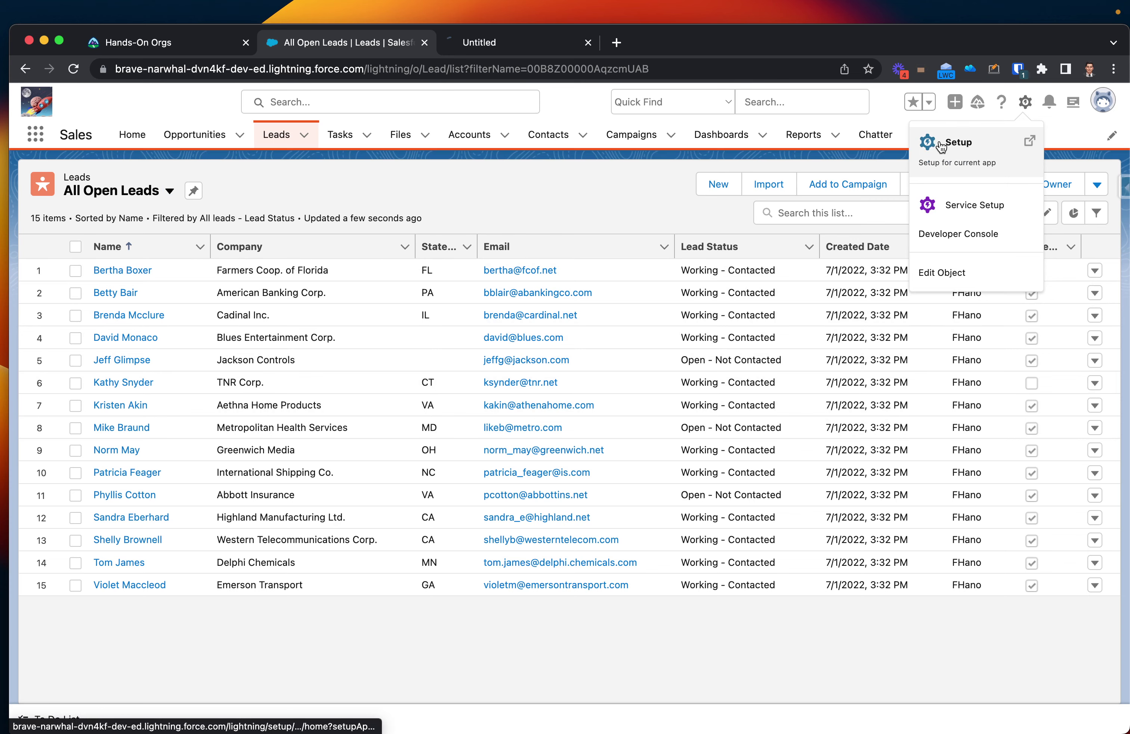
{"action": "left_click", "coordinate": [488, 38]}
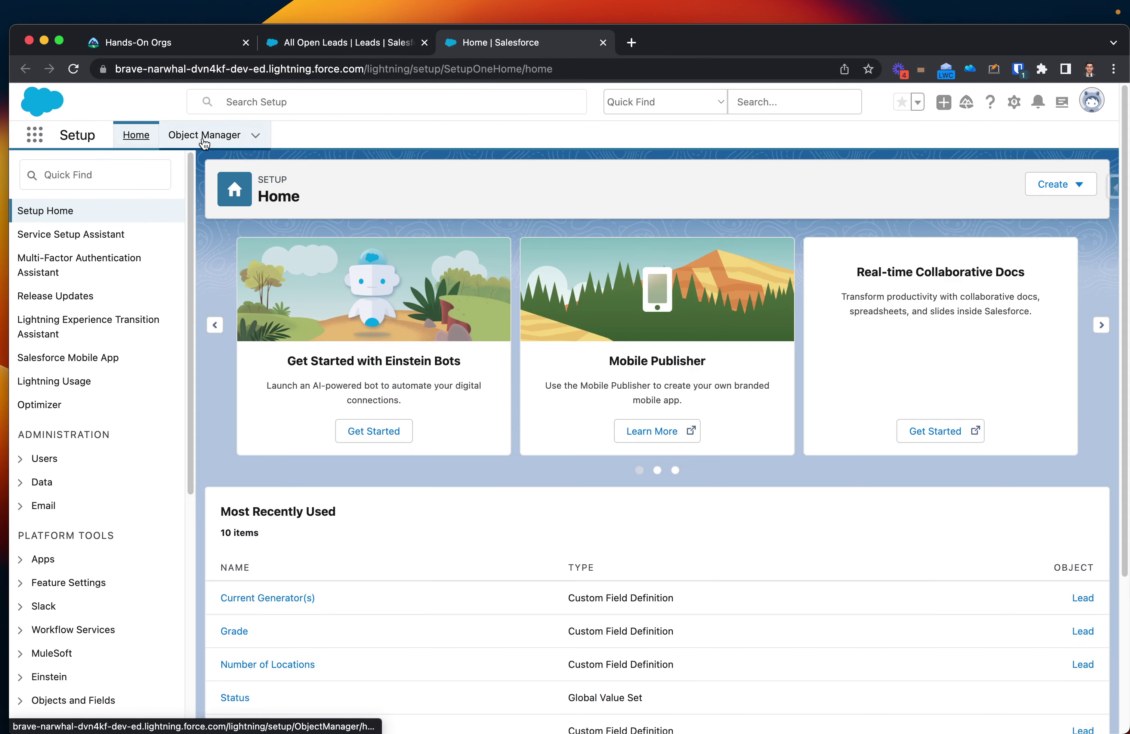
- Find the Lead object in Object Manager and open its Fields & Relationships page
{"action": "left_click", "coordinate": [206, 136]}
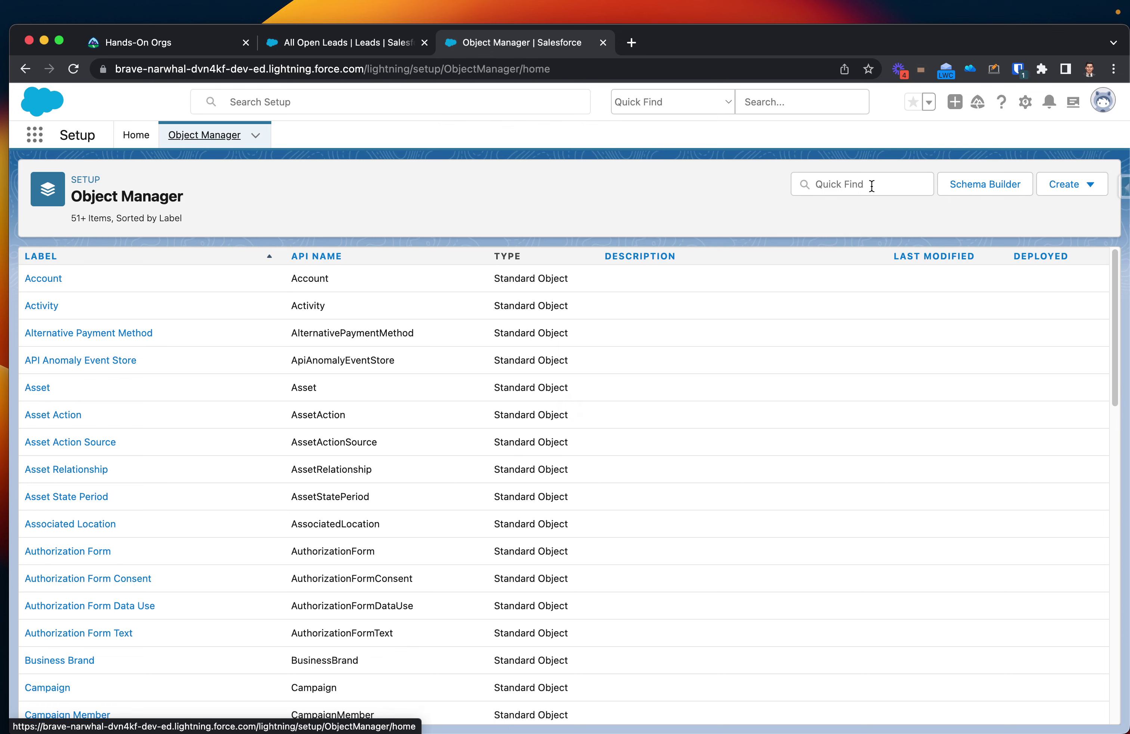
{"action": "left_click", "coordinate": [872, 185]}
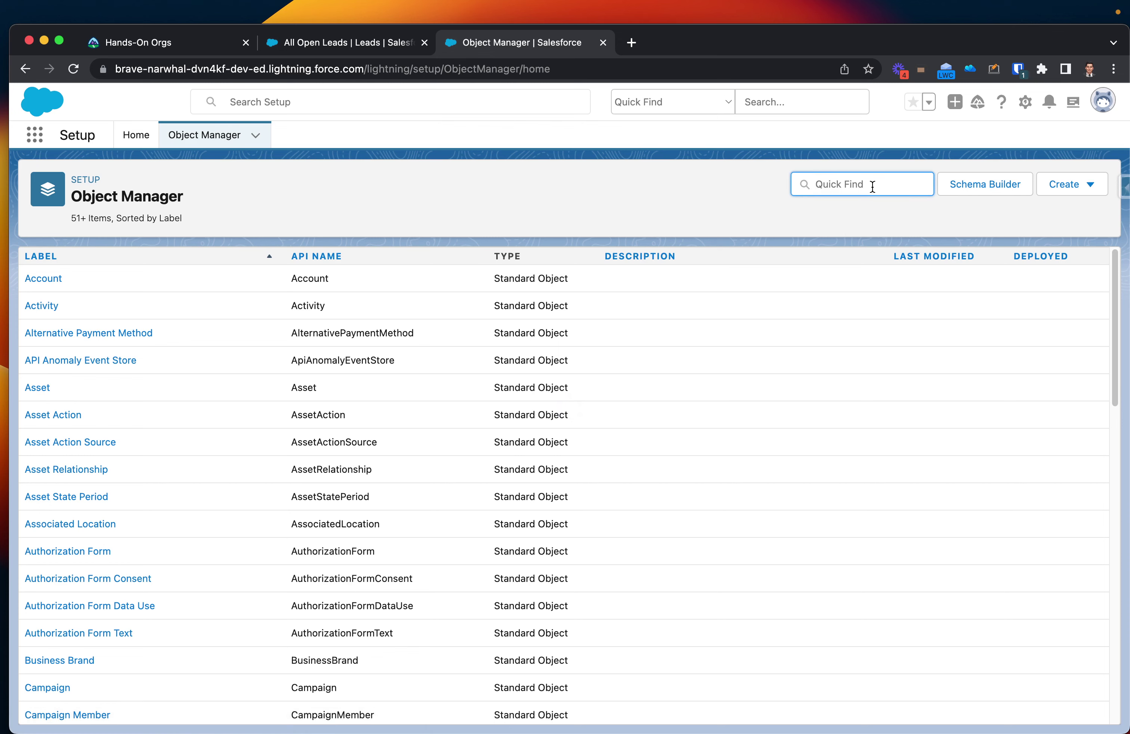
{"action": "type", "text": "lead"}
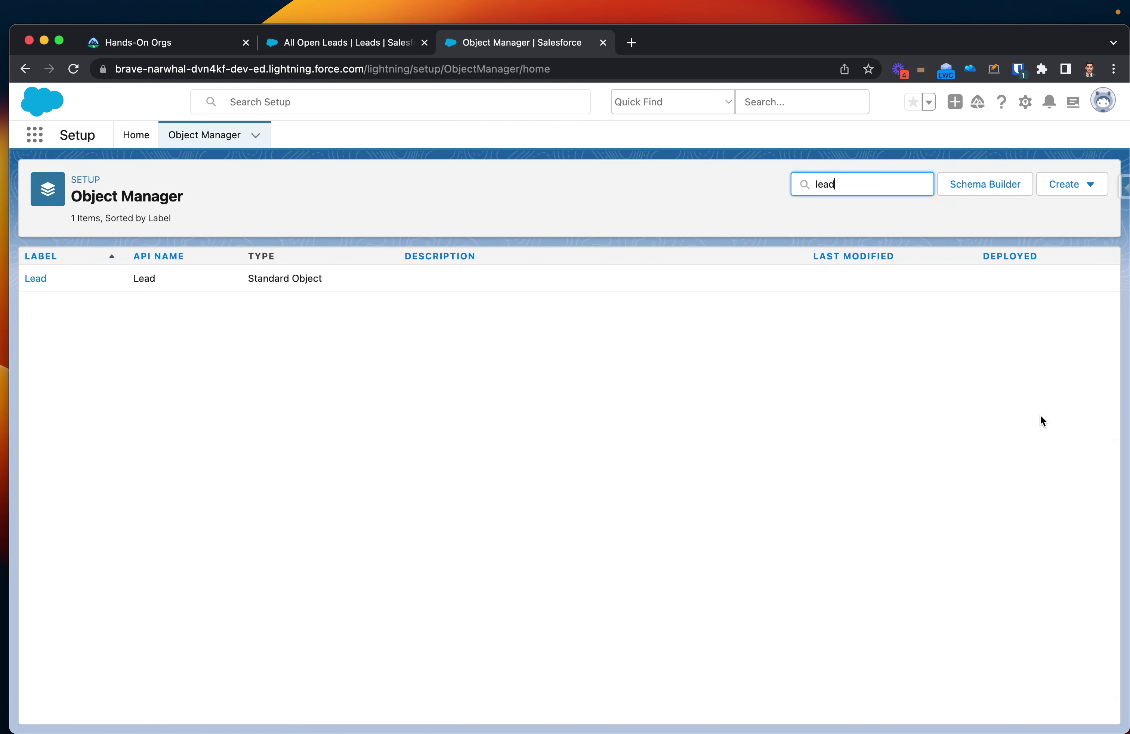
{"action": "left_click", "coordinate": [35, 281]}
{"action": "left_click", "coordinate": [46, 283]}
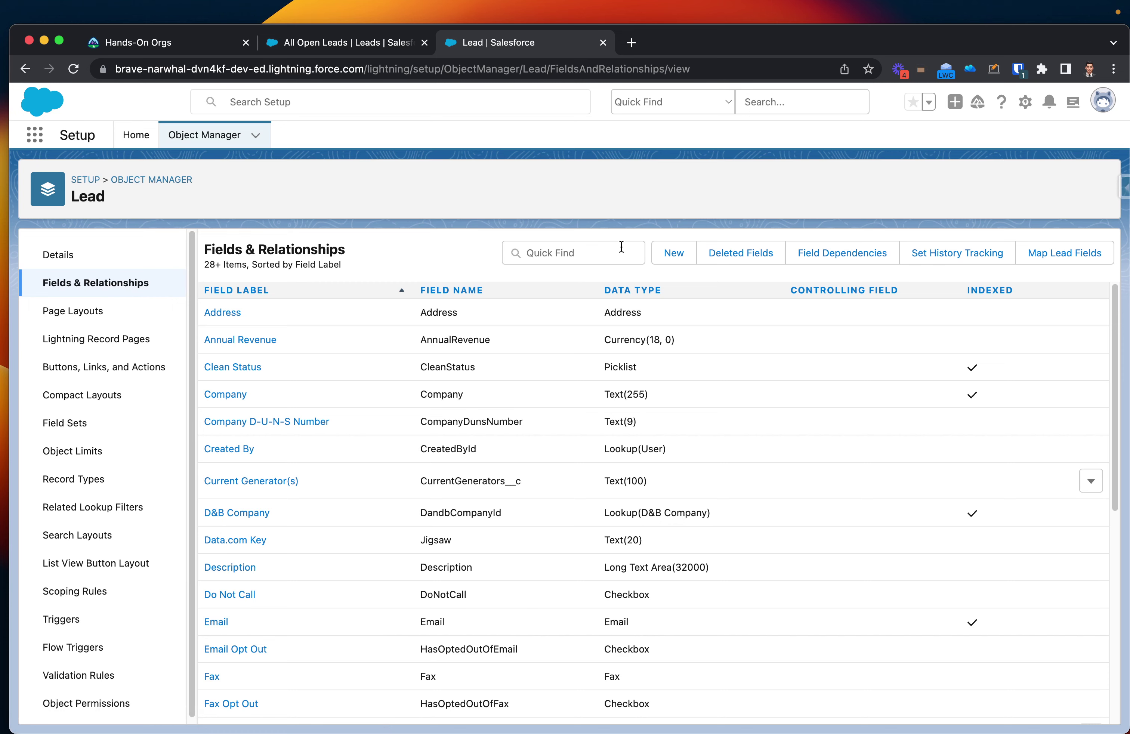
- Start a new custom field on Lead with the Picklist (Multi-Select) data type and proceed to its details
{"action": "left_click", "coordinate": [674, 257]}
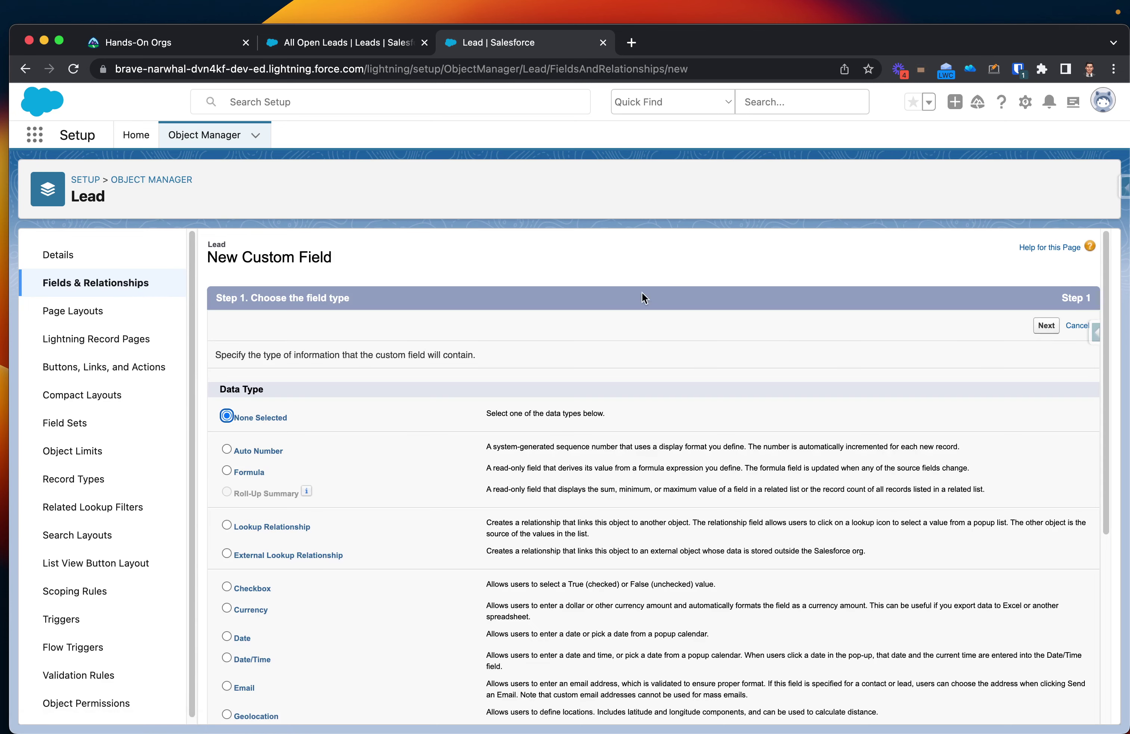
{"action": "scroll", "coordinate": [619, 334], "scroll_direction": "down", "scroll_amount": 5}
{"action": "scroll", "coordinate": [572, 391], "scroll_direction": "down", "scroll_amount": 2}
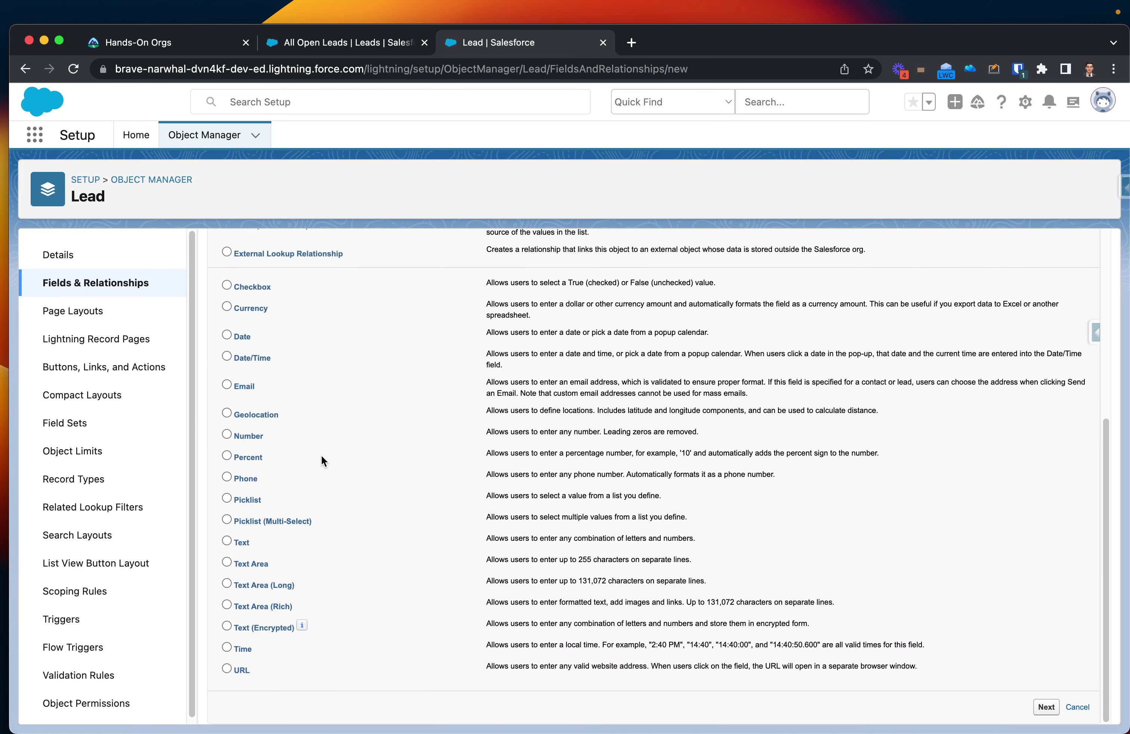
{"action": "left_click_drag", "start_coordinate": [285, 498], "coordinate": [229, 502]}
{"action": "left_click_drag", "start_coordinate": [312, 521], "coordinate": [298, 521]}
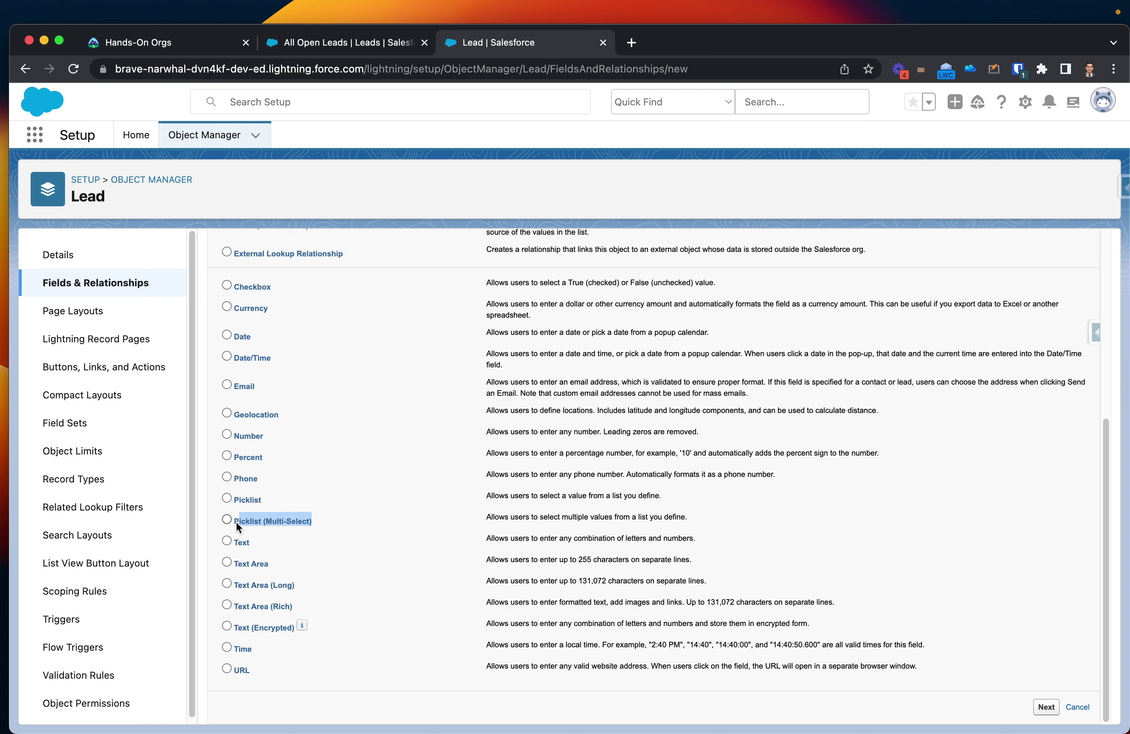
{"action": "left_click", "coordinate": [261, 521]}
{"action": "left_click", "coordinate": [1050, 707]}
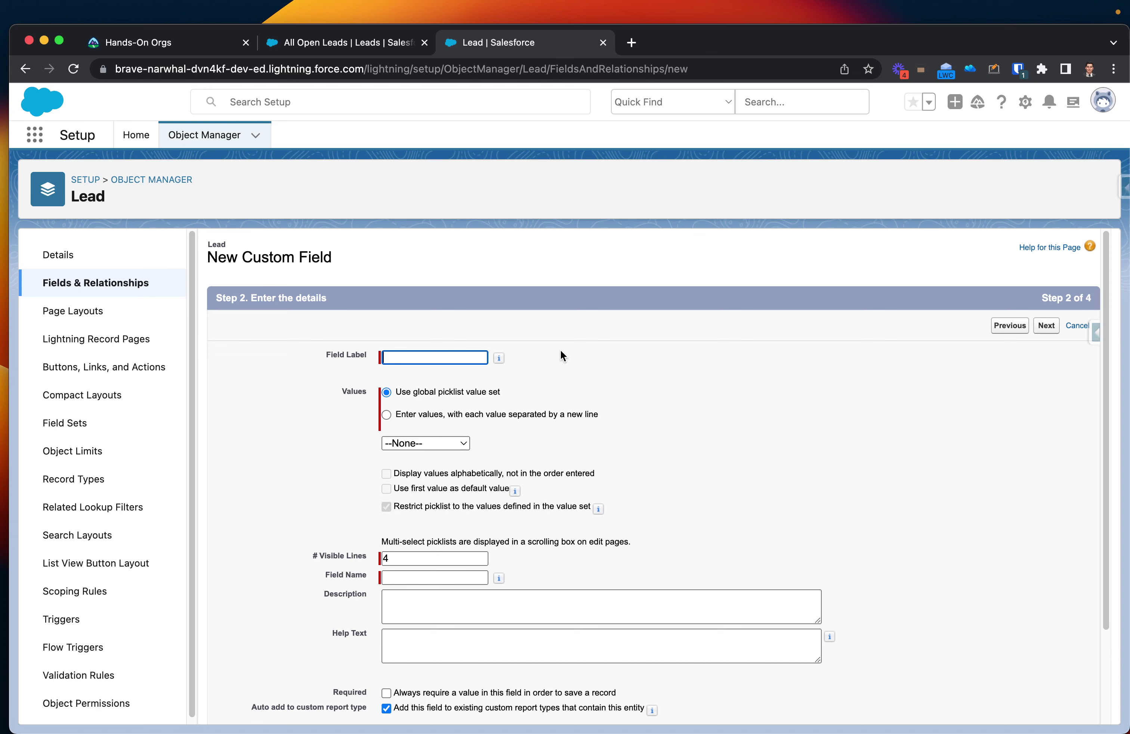
- Label the field Interests and choose to enter its values directly, each on a new line
{"action": "type", "text": "Interests"}
{"action": "left_click", "coordinate": [387, 414]}
{"action": "left_click", "coordinate": [410, 473]}
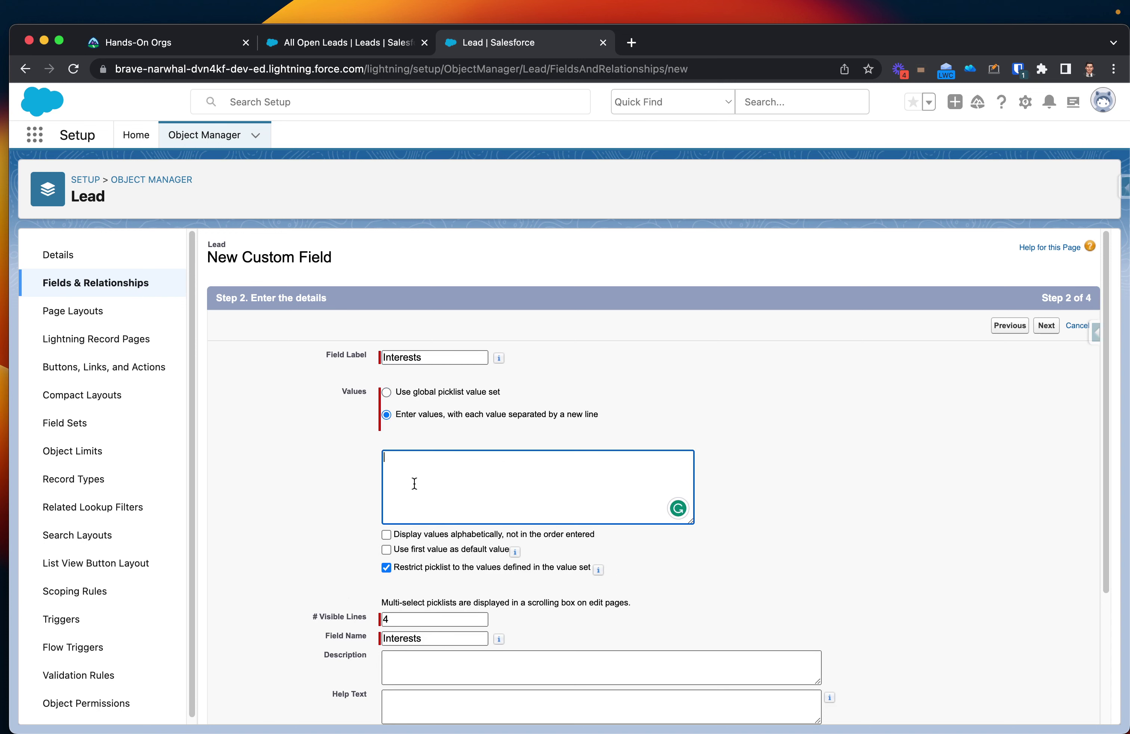
- Enter the picklist values Soccer, Volleyball, Tennis, Football and Pickleball on separate lines, correcting any misspelling
{"action": "type", "text": "Soccer"}
{"action": "key", "text": "Return"}
{"action": "type", "text": "Volleybal"}
{"action": "key", "text": "BackSpace"}
{"action": "key", "text": "BackSpace"}
{"action": "key", "text": "BackSpace"}
{"action": "type", "text": "ball "}
{"action": "type", "text": "Tenni"}
{"action": "type", "text": "Footbal"}
{"action": "type", "text": "l"}
{"action": "key", "text": "Return"}
{"action": "type", "text": "Pickebal"}
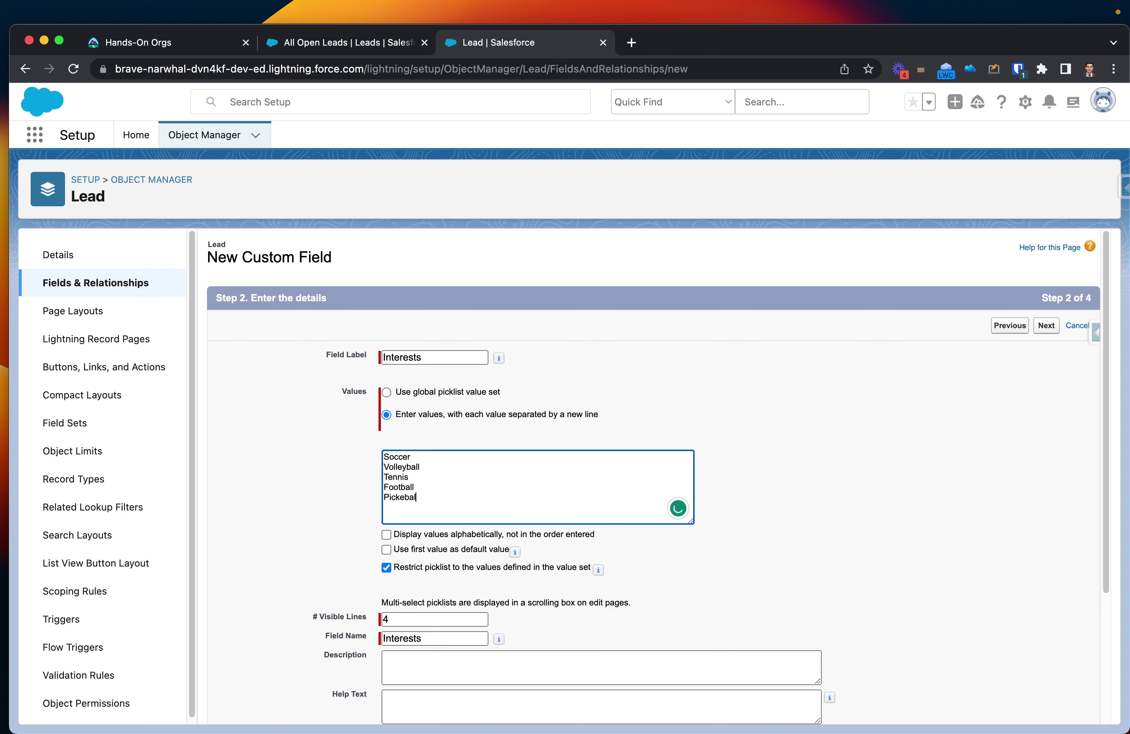
{"action": "type", "text": "l"}
{"action": "left_click", "coordinate": [403, 497]}
- Add Drawing and Painting as the last two picklist values, without a trailing blank line
{"action": "left_click", "coordinate": [409, 521]}
{"action": "type", "text": "Drawing"}
{"action": "key", "text": "Return"}
{"action": "type", "text": "Painting"}
{"action": "key", "text": "Return"}
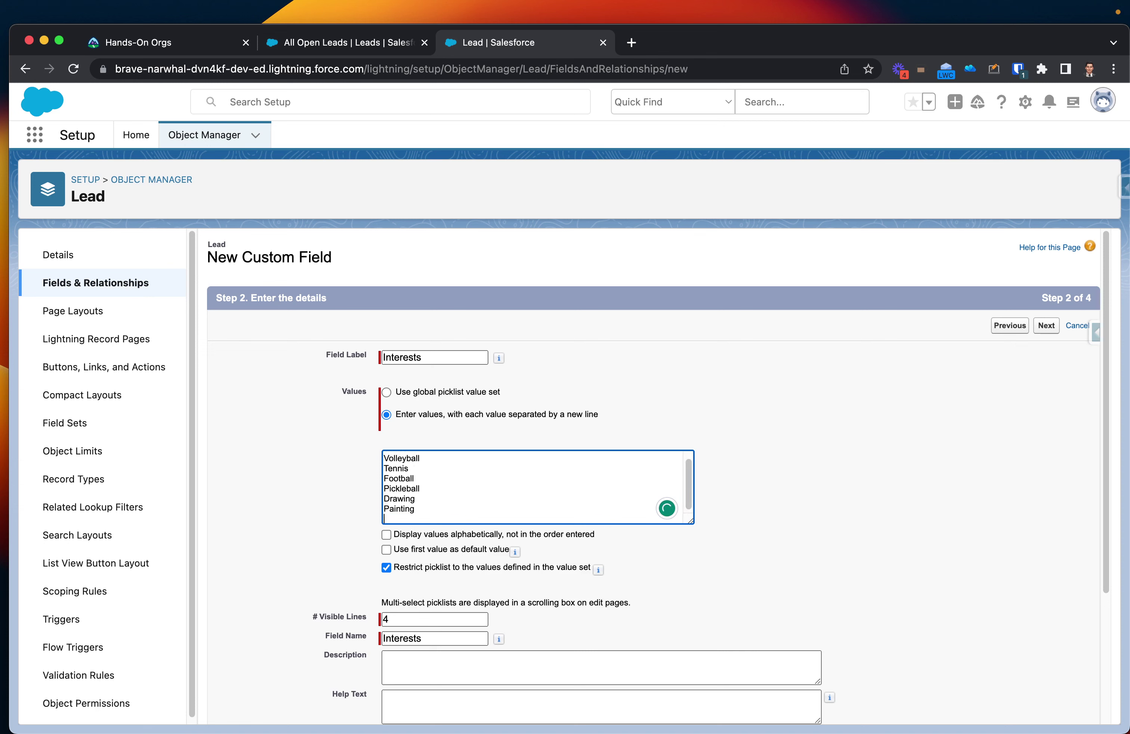
{"action": "key", "text": "BackSpace"}
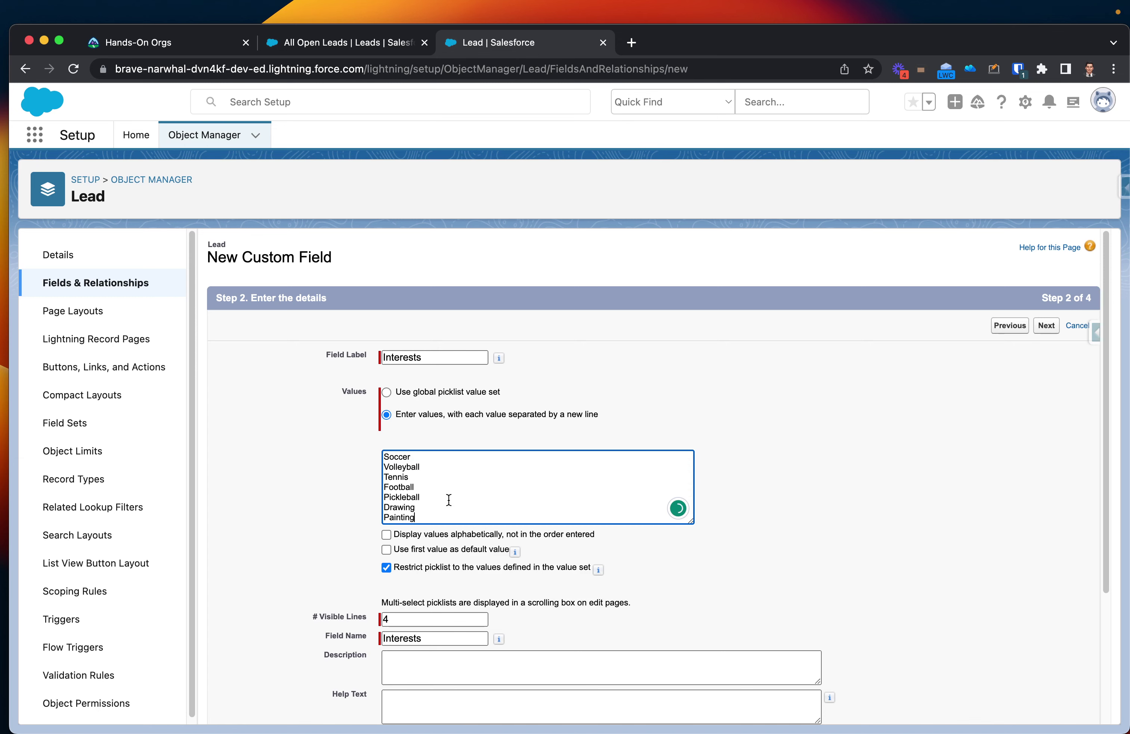
- Set the picklist to display its values alphabetically instead of in the order entered
{"action": "scroll", "coordinate": [701, 473], "scroll_direction": "down", "scroll_amount": 2}
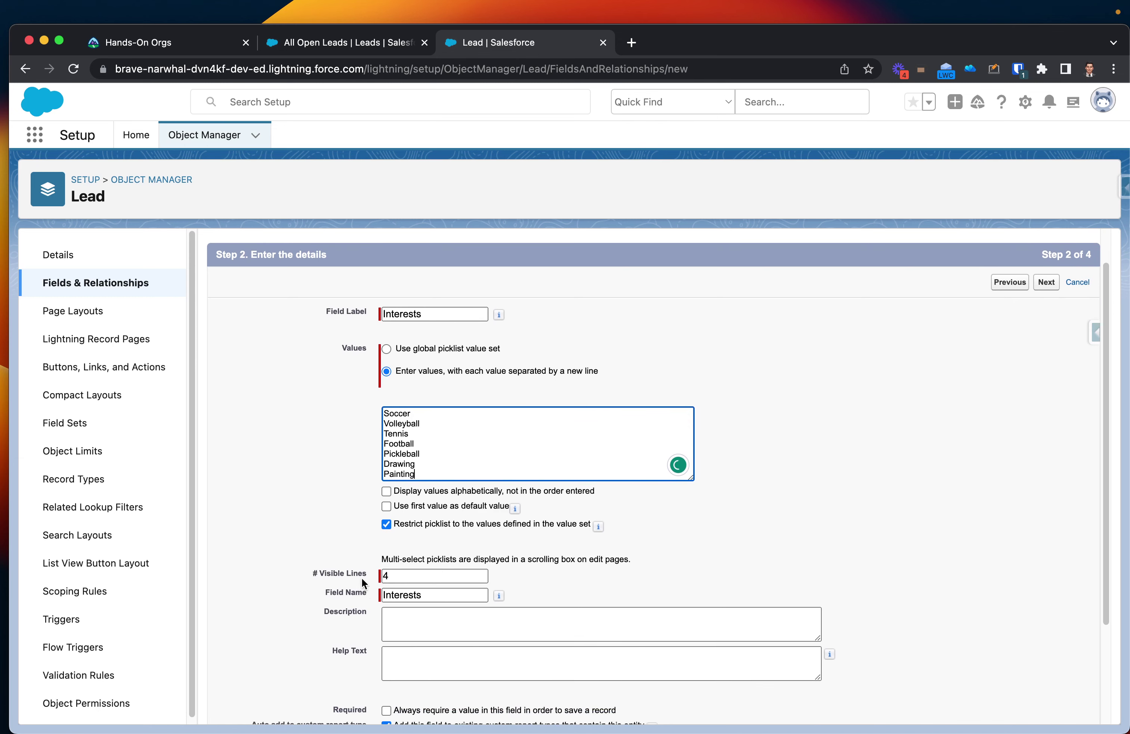
{"action": "left_click", "coordinate": [401, 576]}
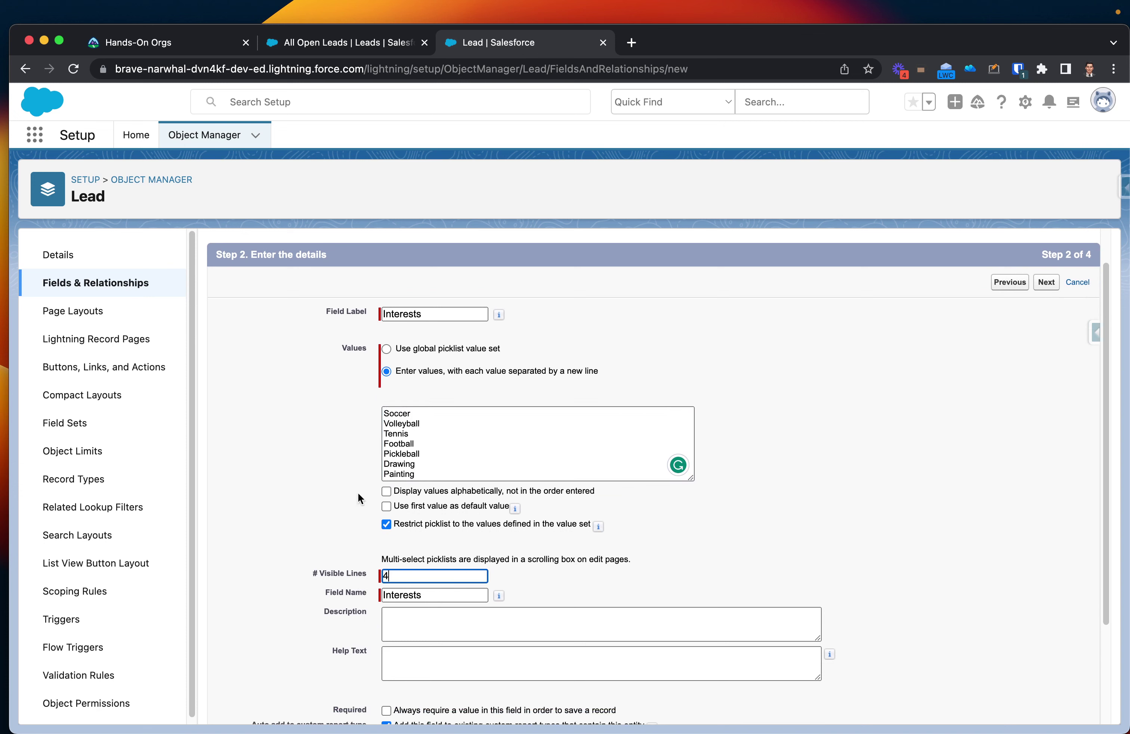
{"action": "left_click", "coordinate": [386, 492]}
- Fill in "Select your hobbies" as both the description and the help text of the Interests field
{"action": "scroll", "coordinate": [561, 511], "scroll_direction": "down", "scroll_amount": 3}
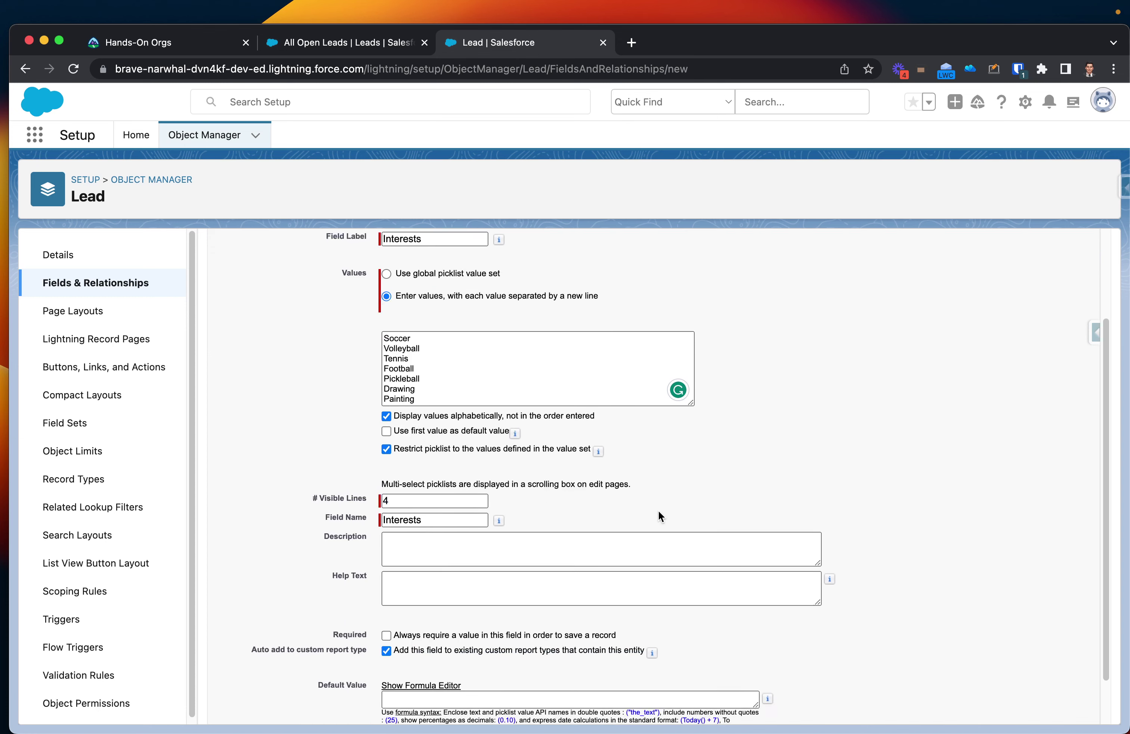
{"action": "left_click", "coordinate": [498, 483]}
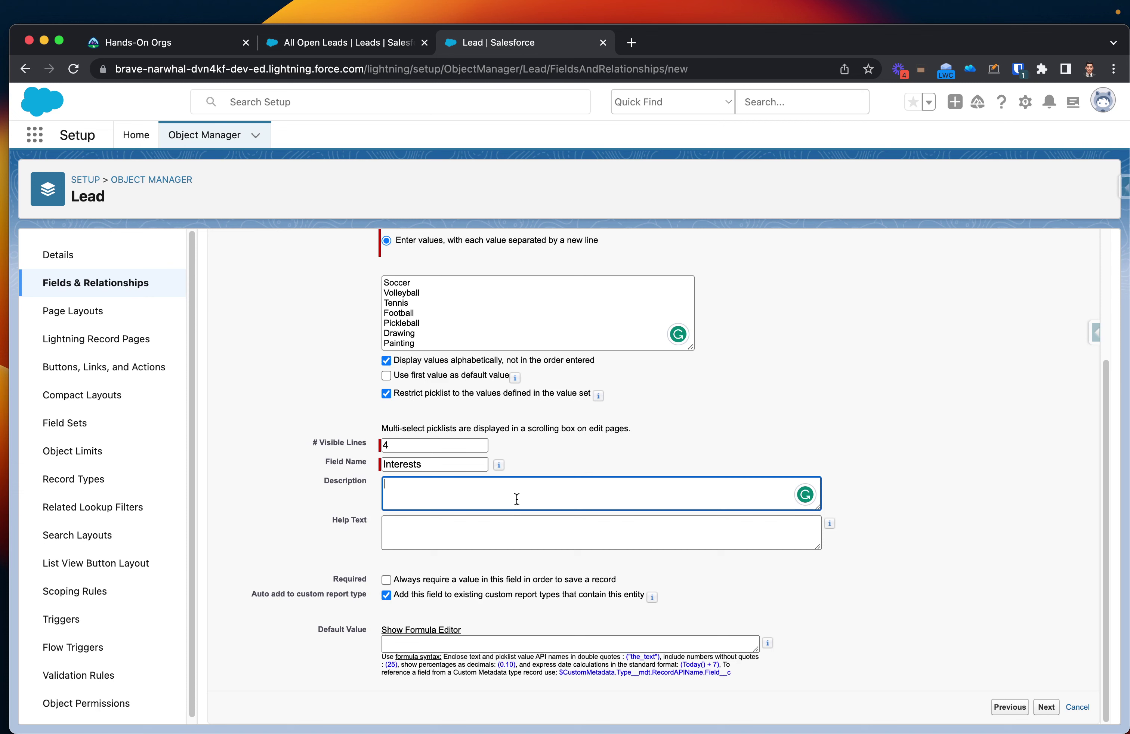
{"action": "type", "text": "Select your hobbies"}
{"action": "key", "text": "super+a"}
{"action": "key", "text": "Left"}
{"action": "key", "text": "super+a"}
{"action": "key", "text": "super+c"}
{"action": "left_click", "coordinate": [528, 533]}
{"action": "key", "text": "super+v"}
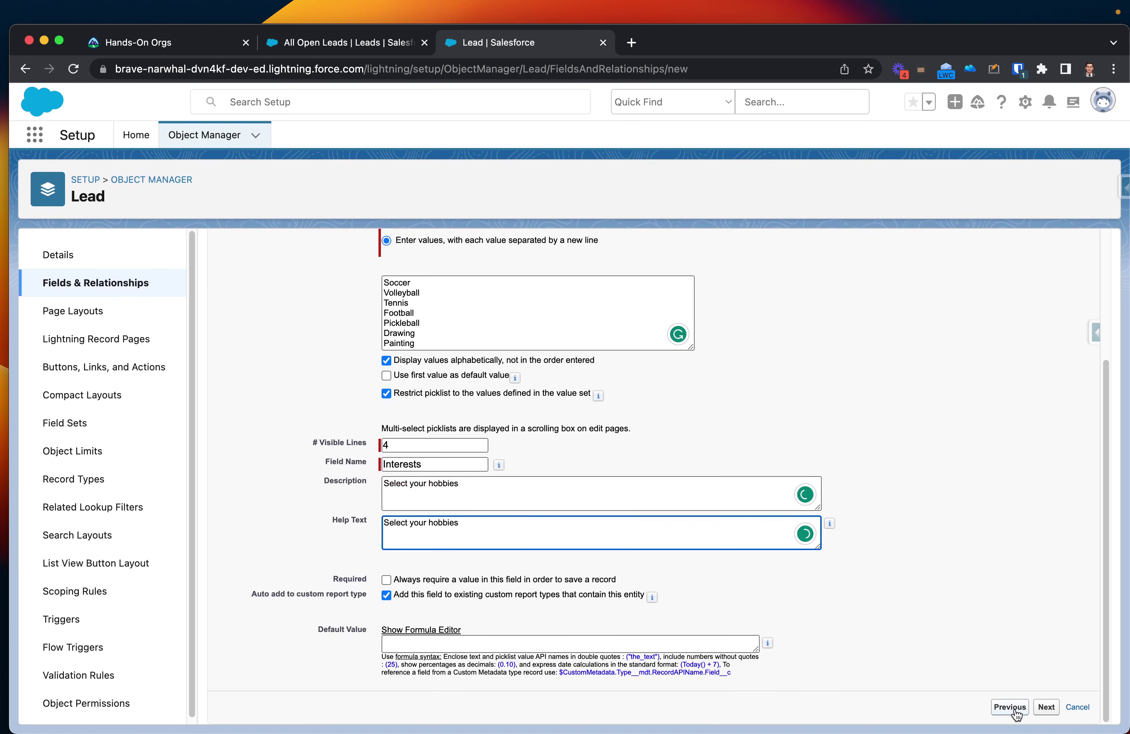
- Accept the default field-level security, keep the Interests field on all four lead page layouts, and save it
{"action": "left_click", "coordinate": [1046, 708]}
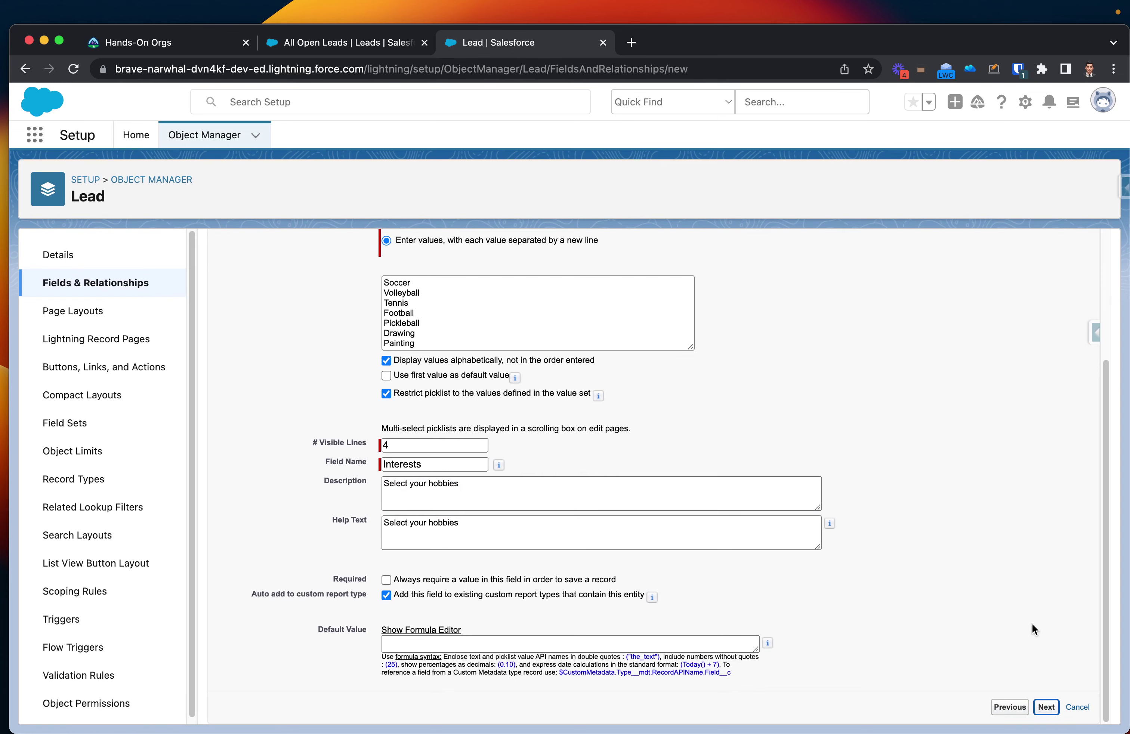
{"action": "scroll", "coordinate": [1011, 549], "scroll_direction": "down", "scroll_amount": 3}
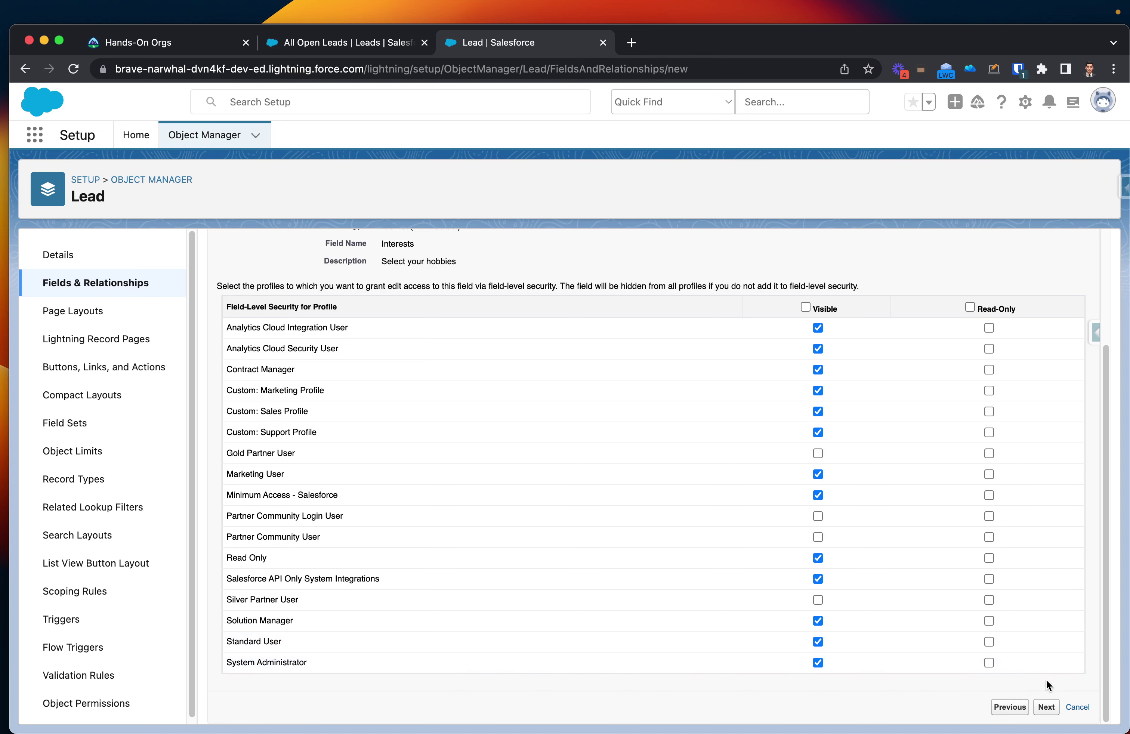
{"action": "left_click", "coordinate": [1047, 708]}
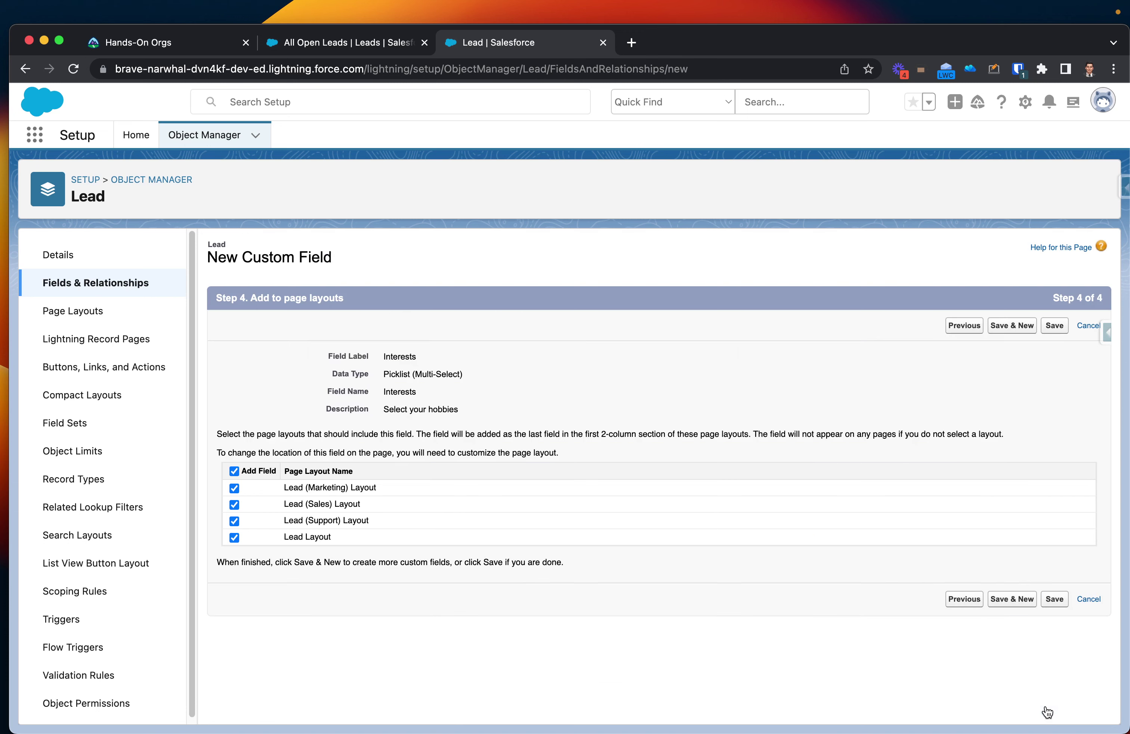
{"action": "left_click", "coordinate": [1060, 601]}
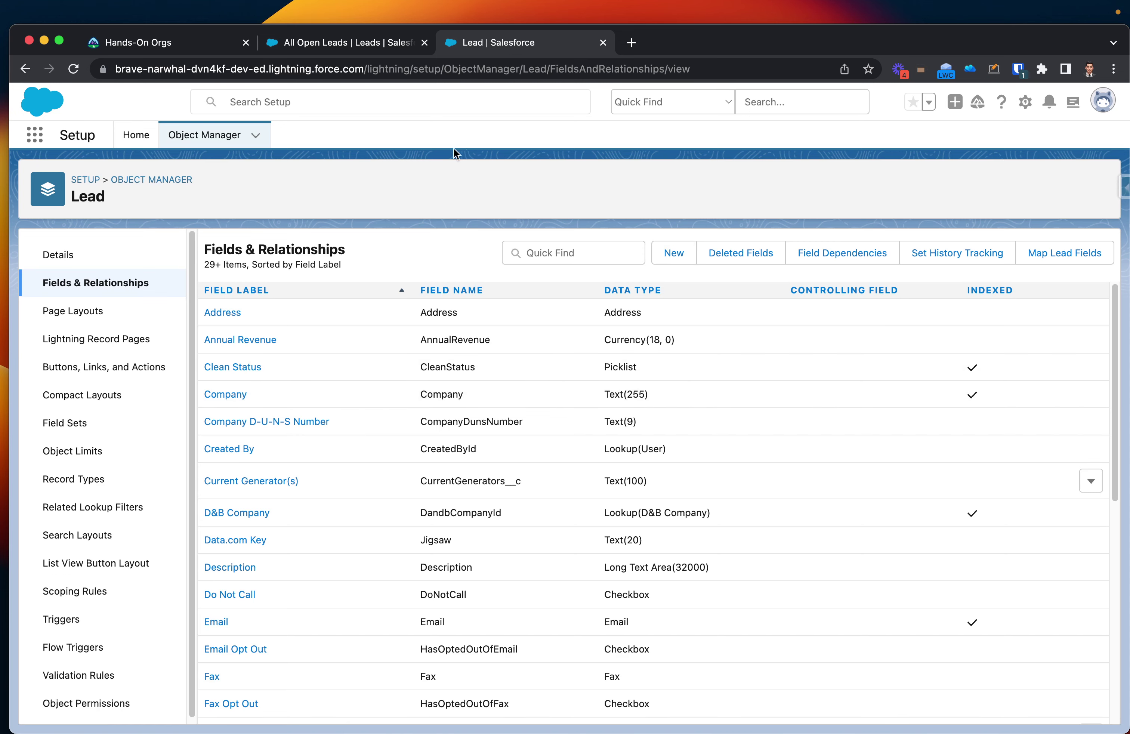
- Go to the All Open Leads list and open the details of the lead from Greenwich Media
{"action": "left_click", "coordinate": [36, 135]}
{"action": "type", "text": "lead"}
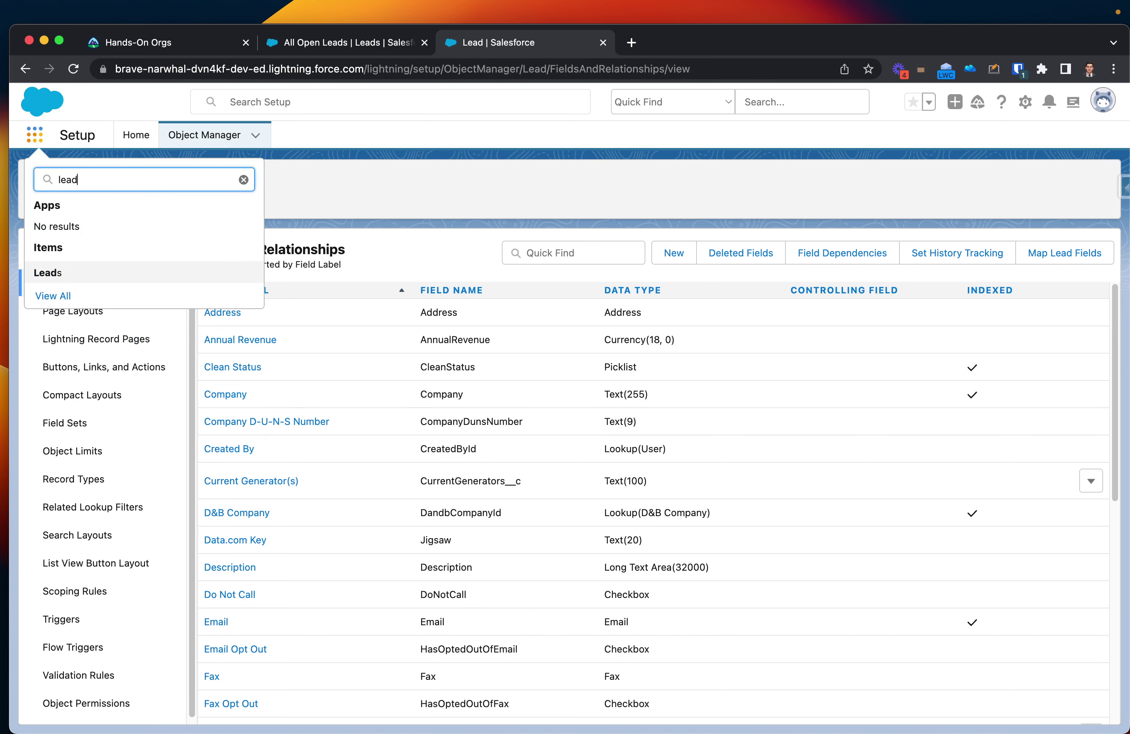
{"action": "left_click", "coordinate": [48, 272]}
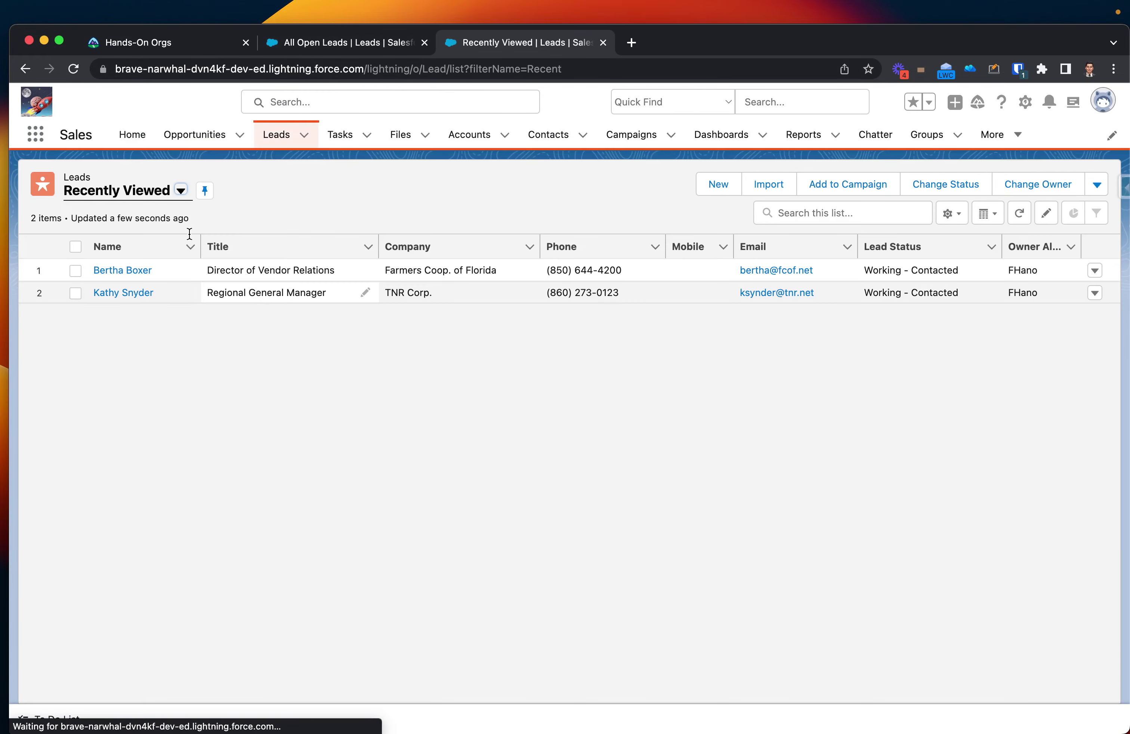
{"action": "left_click", "coordinate": [181, 190]}
{"action": "left_click", "coordinate": [115, 245]}
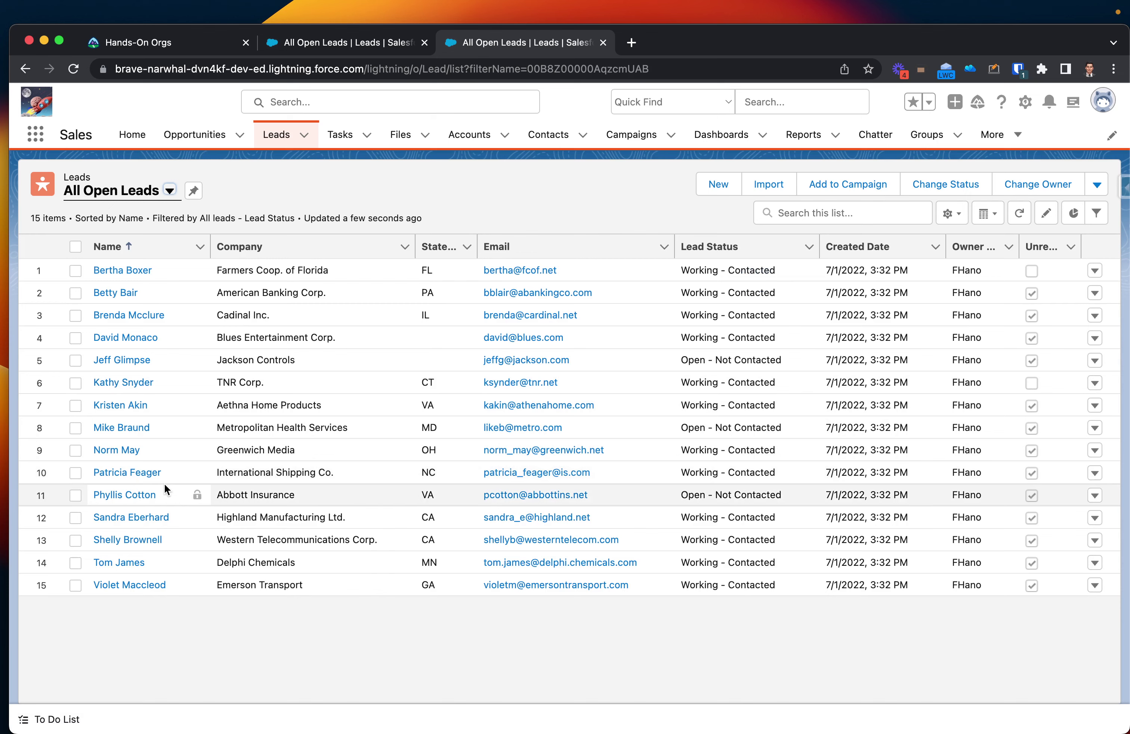
{"action": "left_click", "coordinate": [117, 450]}
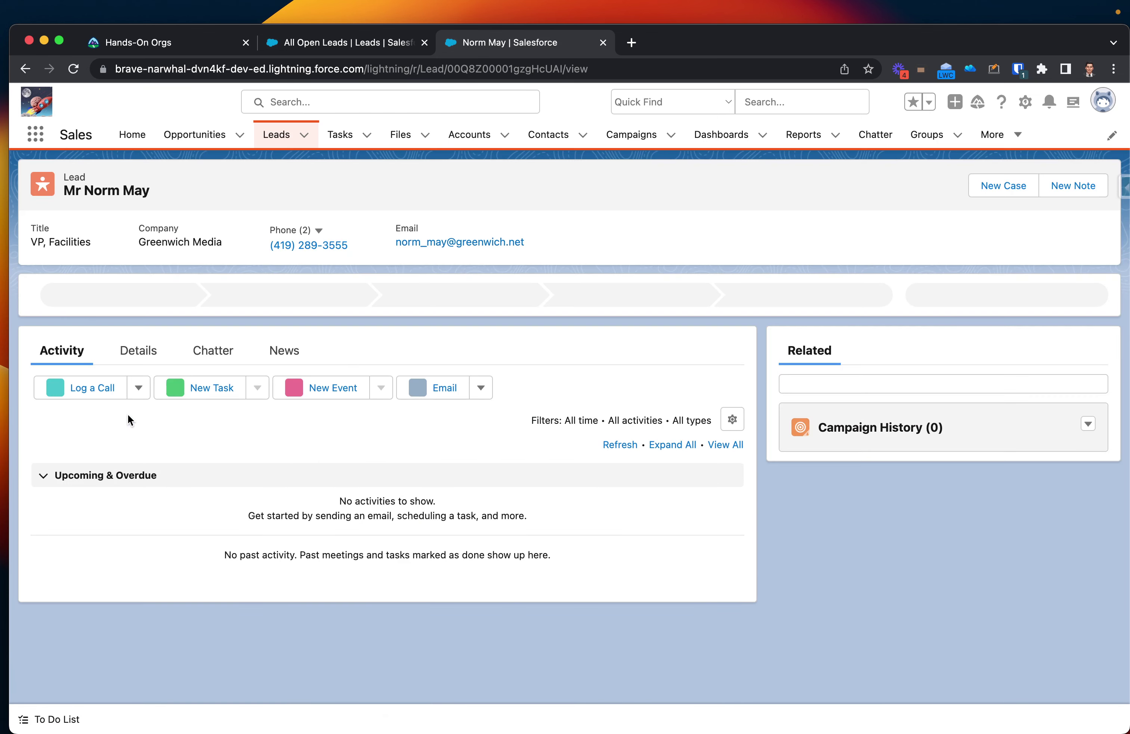
{"action": "left_click", "coordinate": [142, 352]}
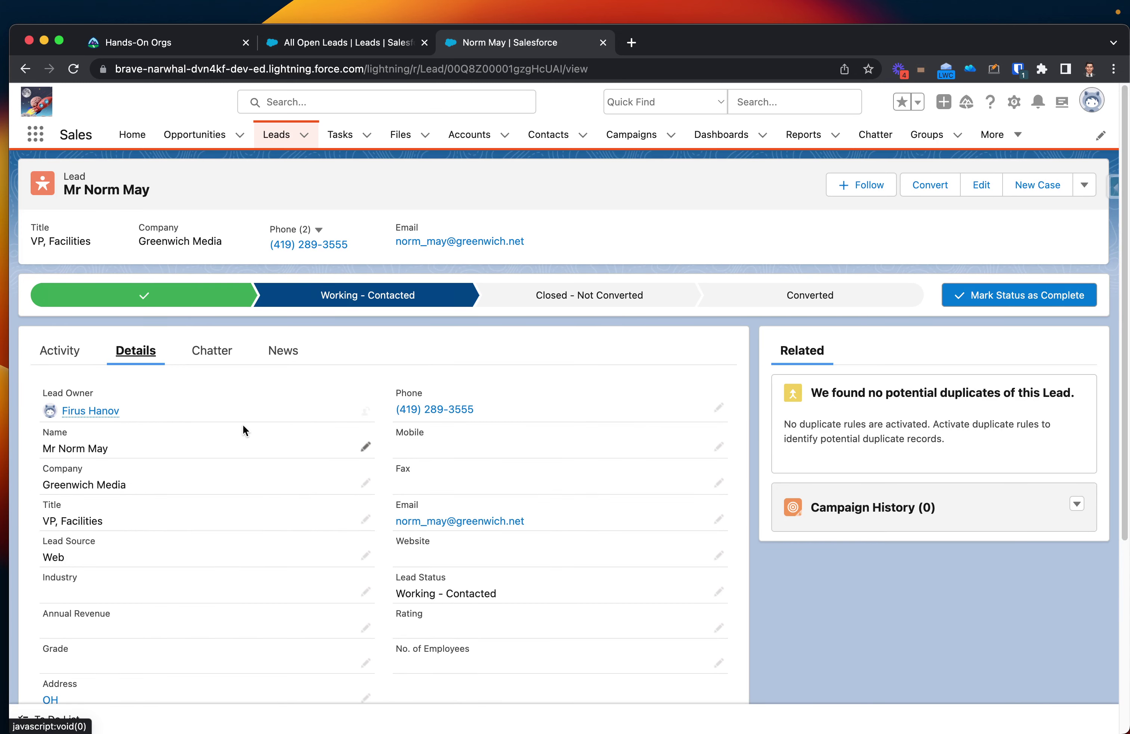
- Search the lead page for "intere" to locate the Interests field and view its help text
{"action": "key", "text": "super+f"}
{"action": "type", "text": "intere"}
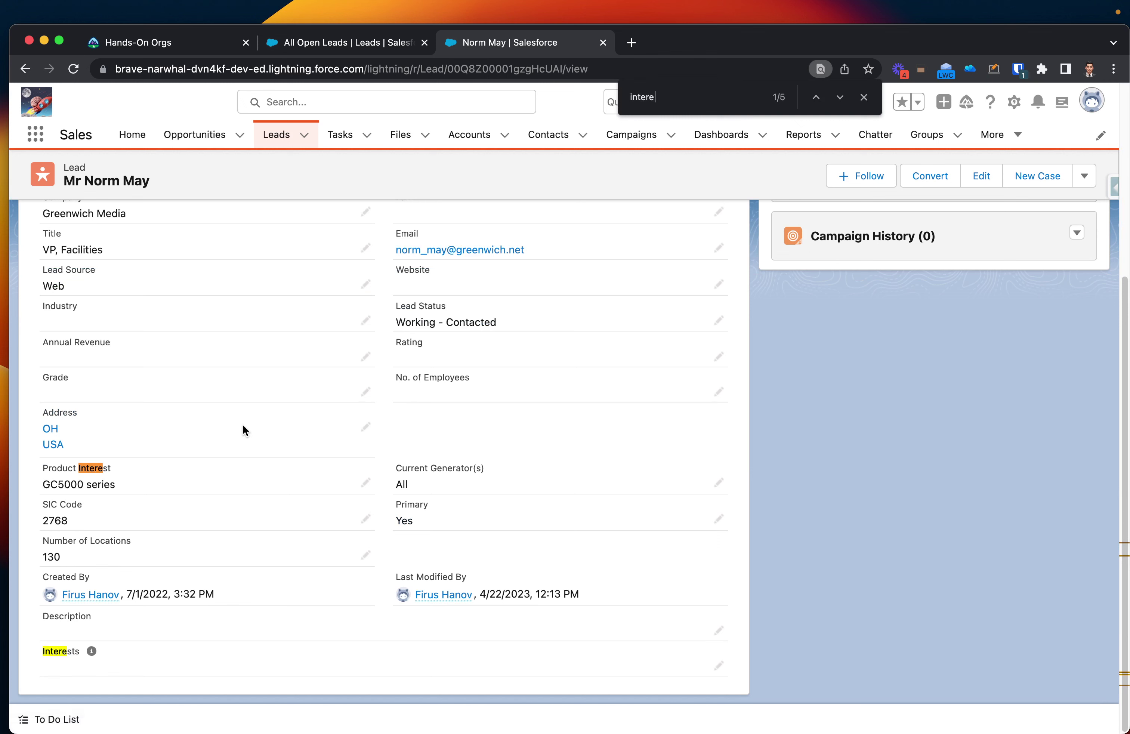
{"action": "mouse_move", "coordinate": [90, 653]}
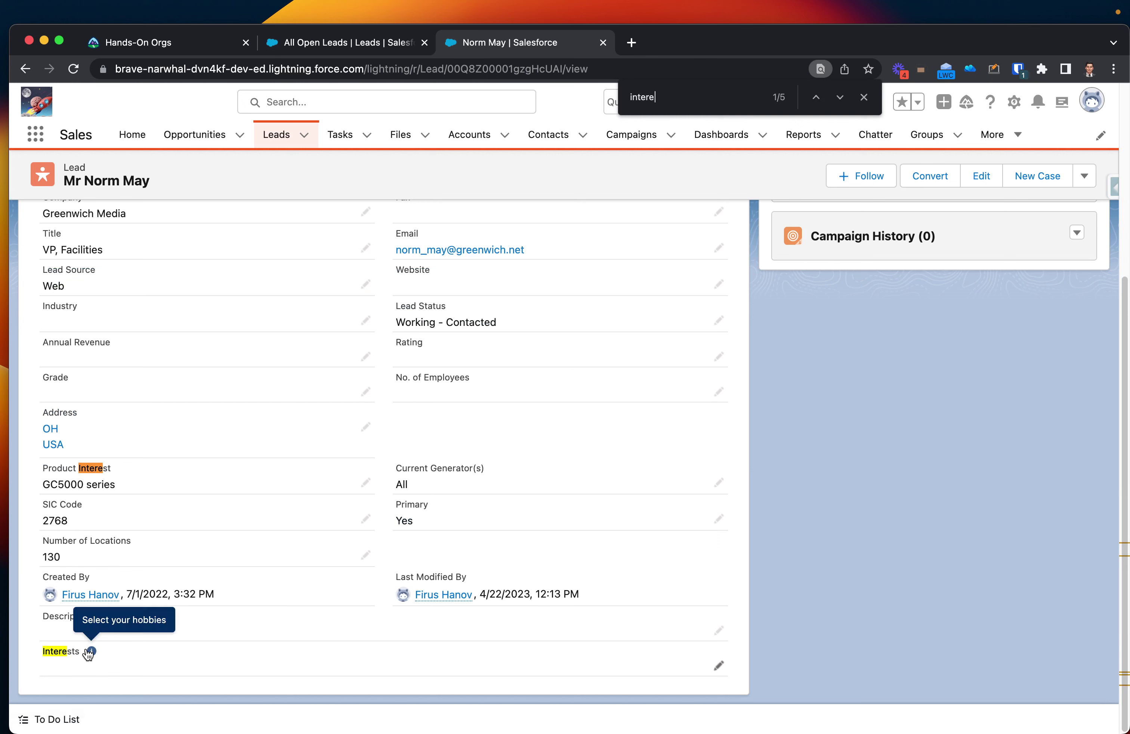
{"action": "left_click_drag", "start_coordinate": [42, 469], "coordinate": [120, 464]}
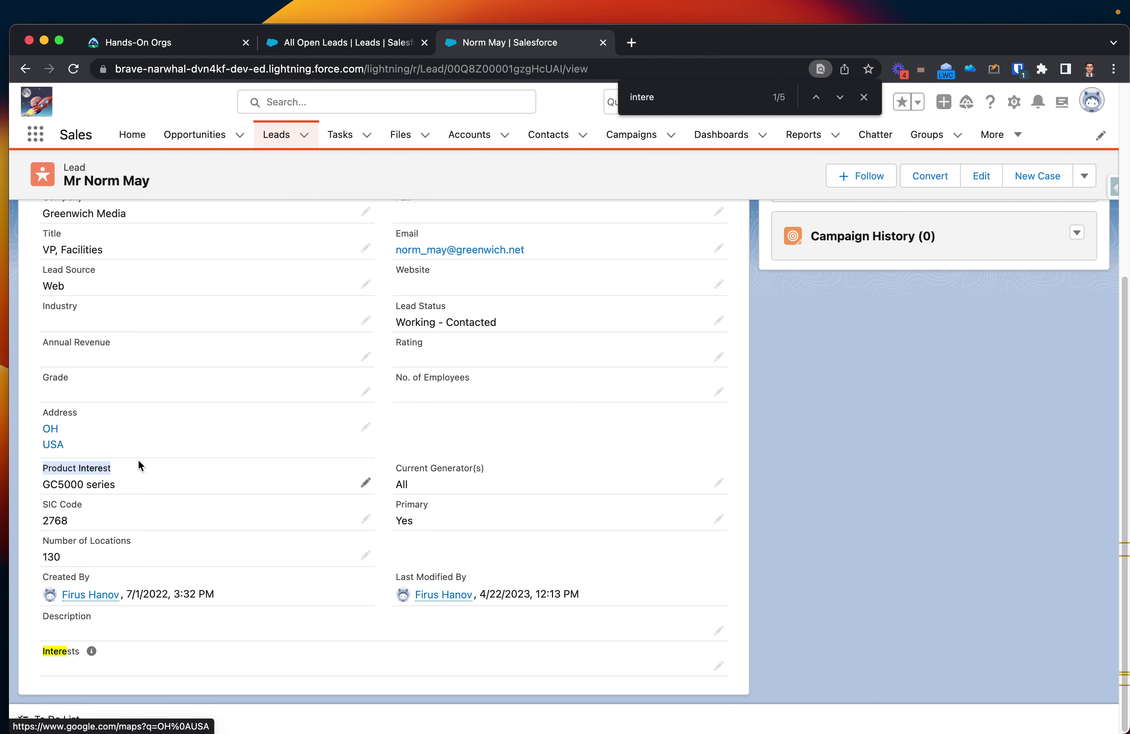
{"action": "left_click", "coordinate": [61, 667]}
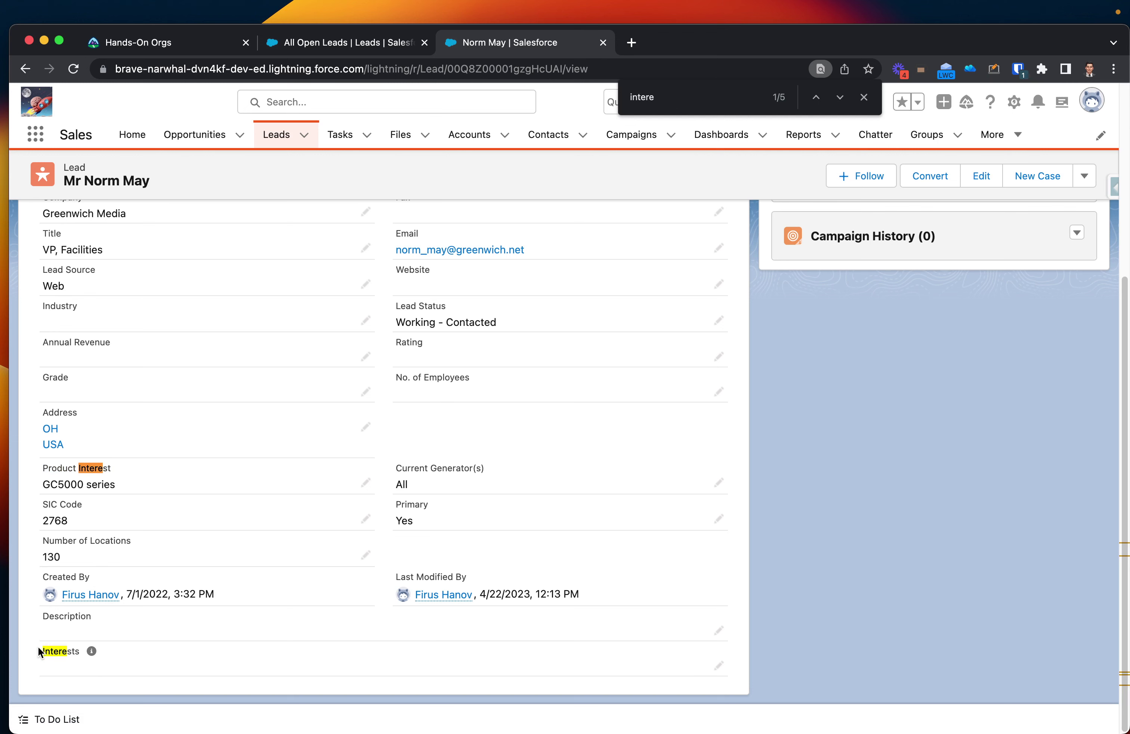
- Reload the lead record to refresh the Interests options, and close the page search and the All Open Leads browser tab
{"action": "left_click", "coordinate": [717, 663]}
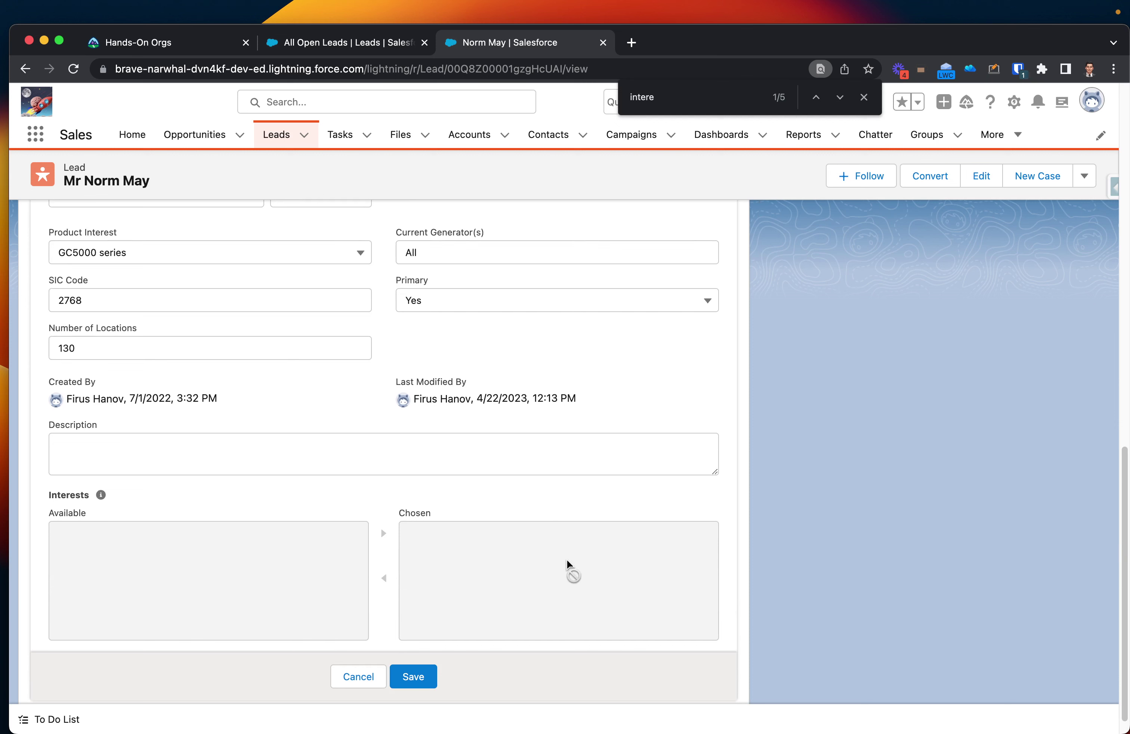
{"action": "left_click", "coordinate": [864, 97]}
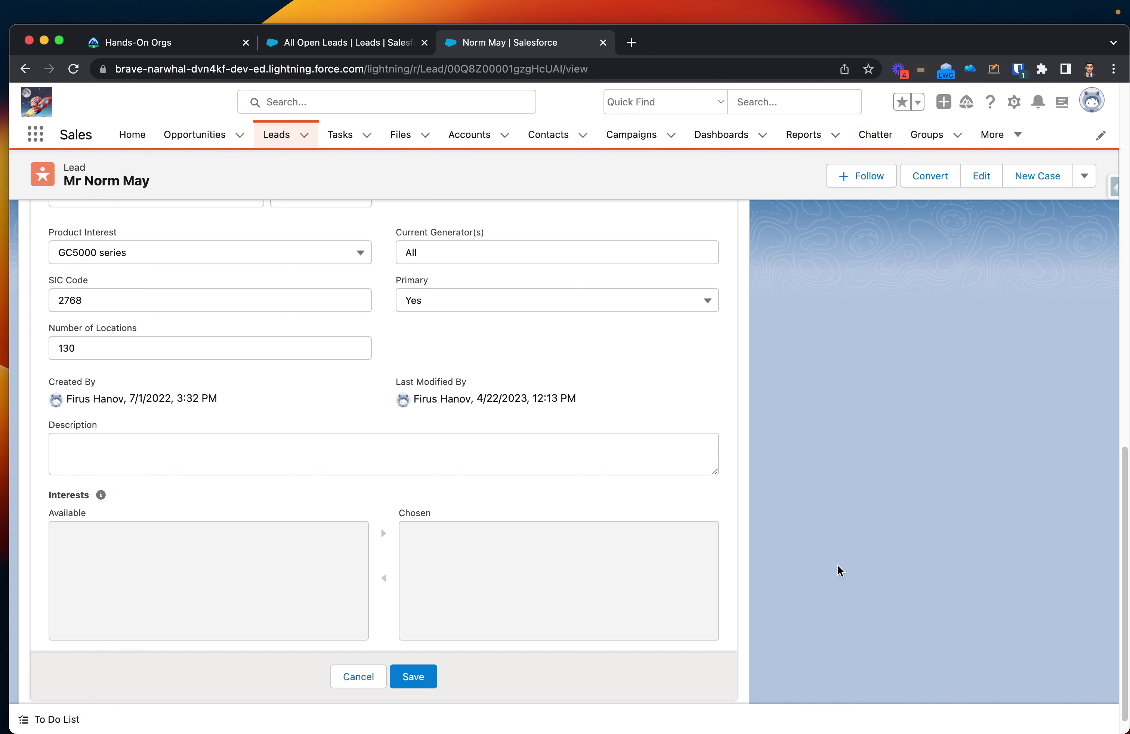
{"action": "key", "text": "super+r"}
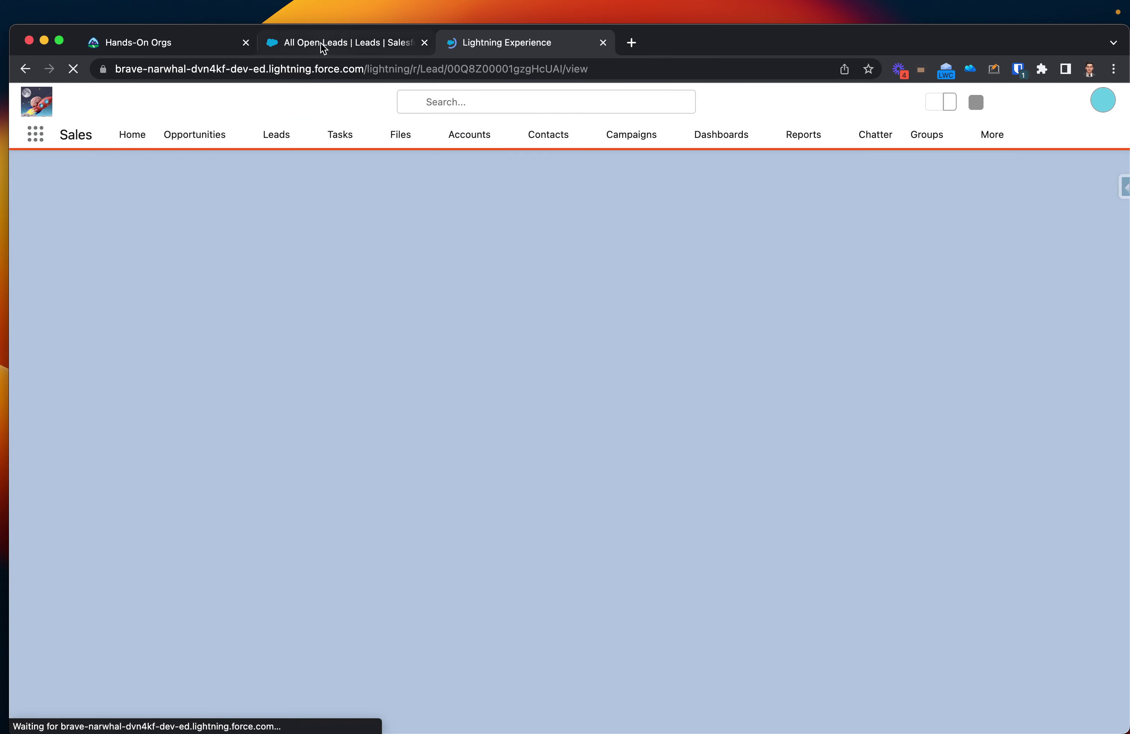
{"action": "middle_click", "coordinate": [321, 43]}
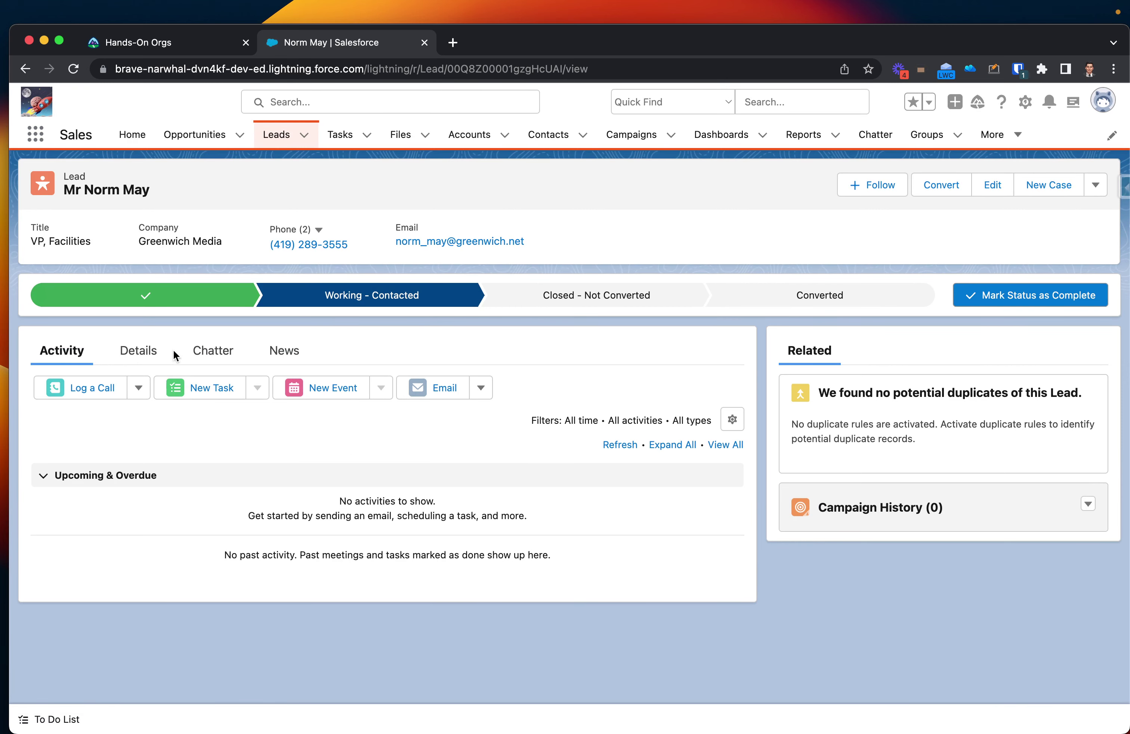
- In the lead's details, choose Pickleball and Soccer for the Interests field and save the record
{"action": "left_click", "coordinate": [148, 354]}
{"action": "scroll", "coordinate": [265, 436], "scroll_direction": "down", "scroll_amount": 5}
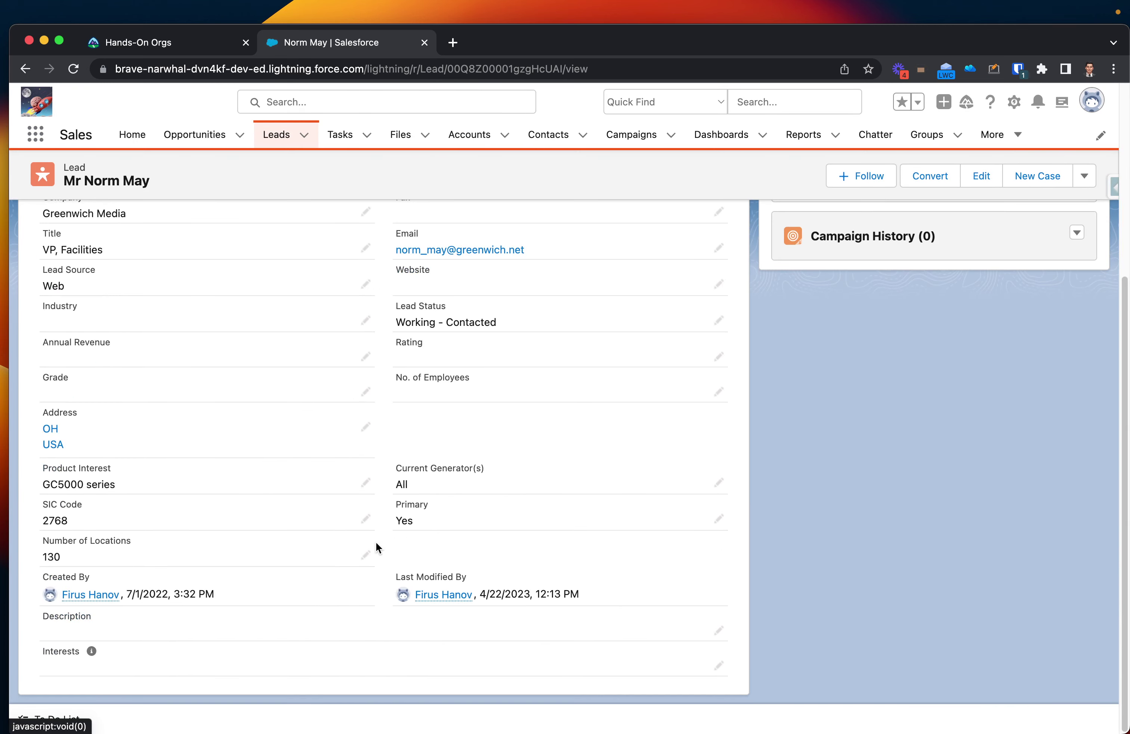
{"action": "left_click", "coordinate": [718, 666]}
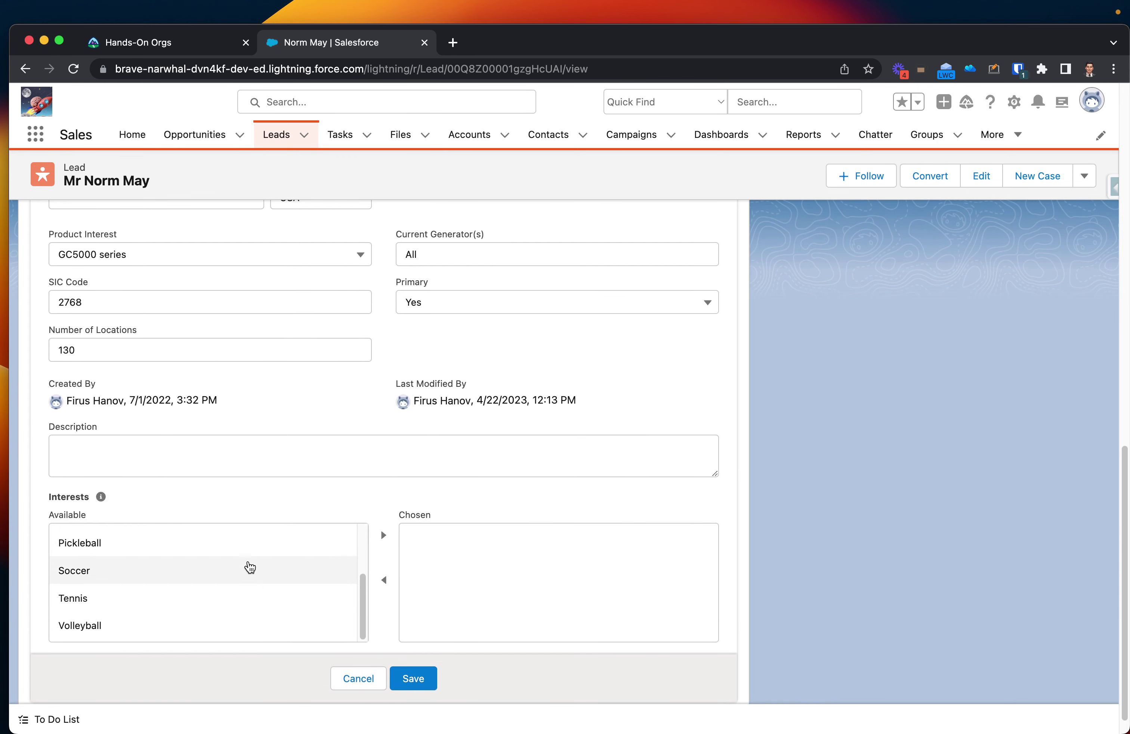
{"action": "scroll", "coordinate": [247, 568], "scroll_direction": "up", "scroll_amount": 3}
{"action": "scroll", "coordinate": [245, 572], "scroll_direction": "down", "scroll_amount": 1}
{"action": "left_click", "coordinate": [253, 618]}
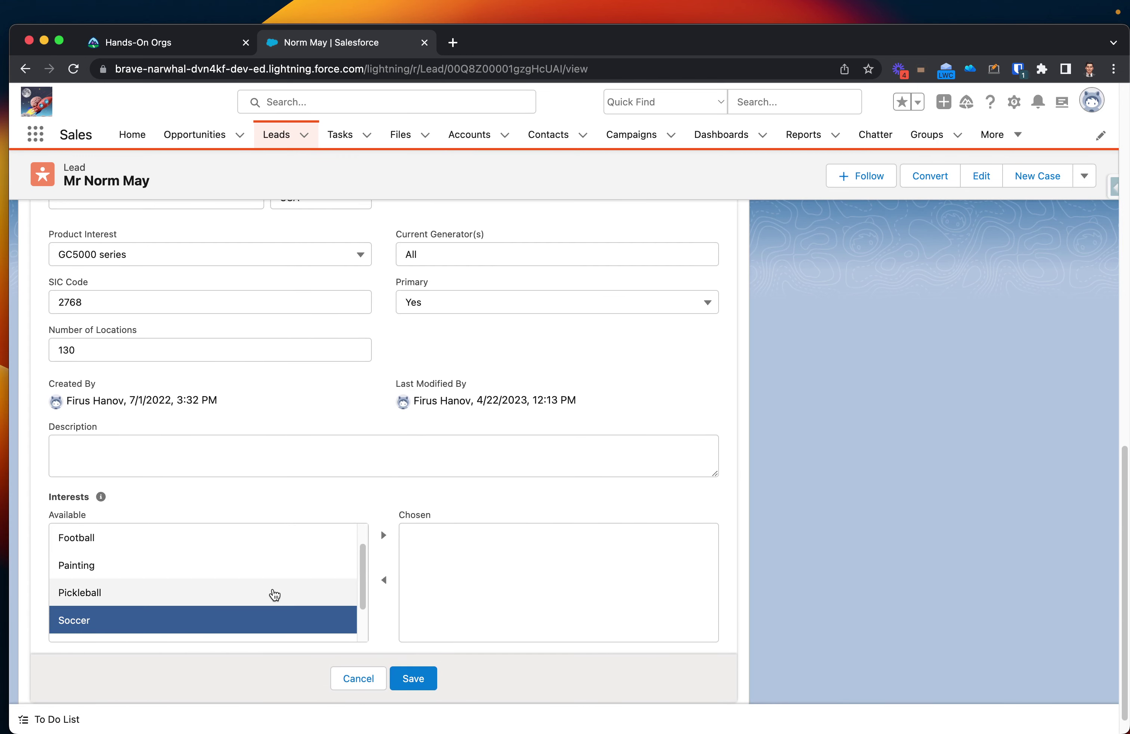
{"action": "left_click", "coordinate": [272, 594], "text": "shift"}
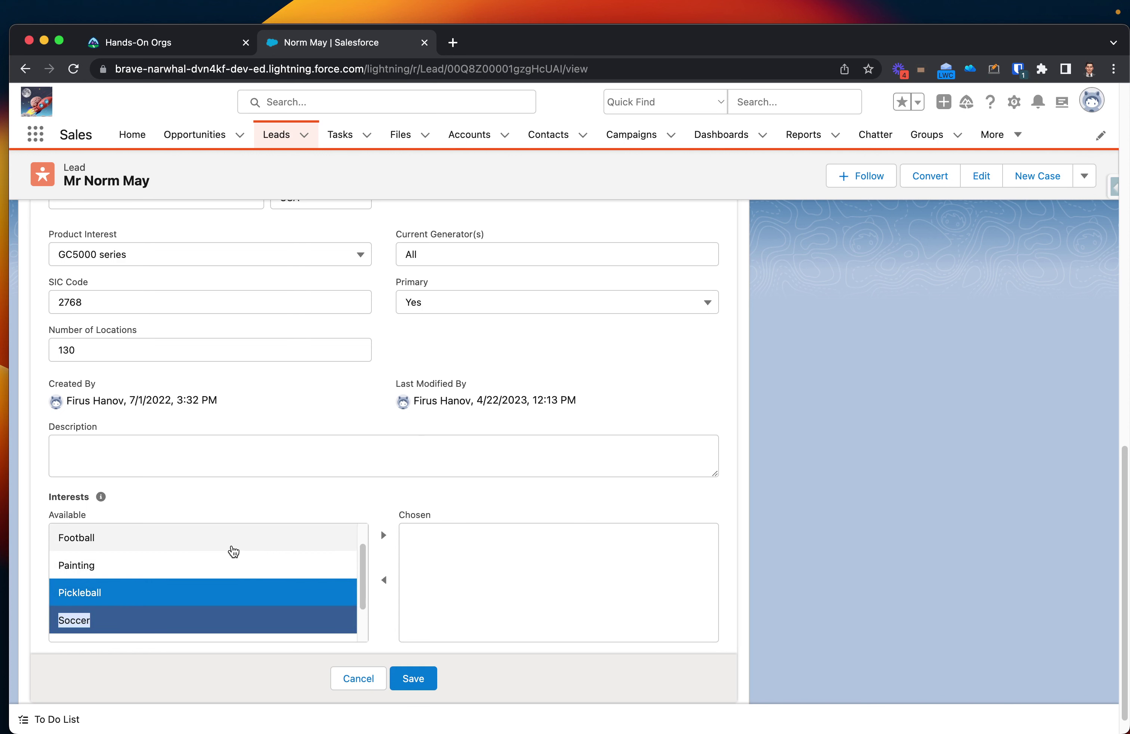
{"action": "left_click", "coordinate": [383, 535]}
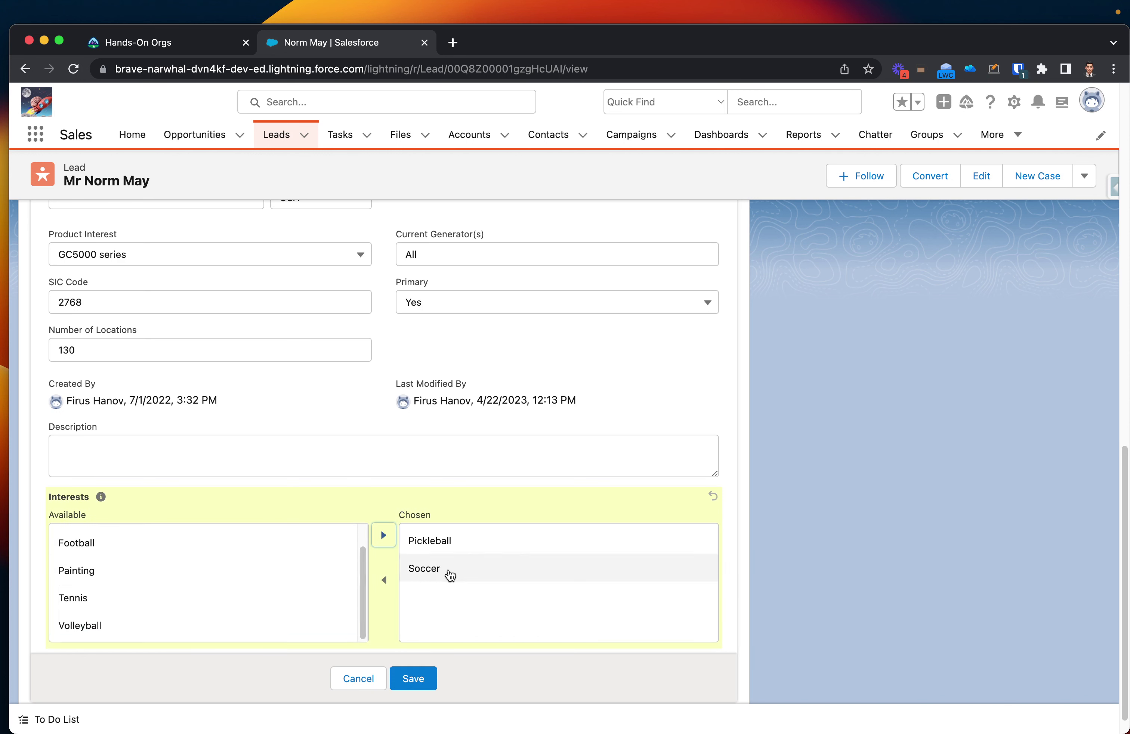
{"action": "scroll", "coordinate": [257, 571], "scroll_direction": "down", "scroll_amount": 1}
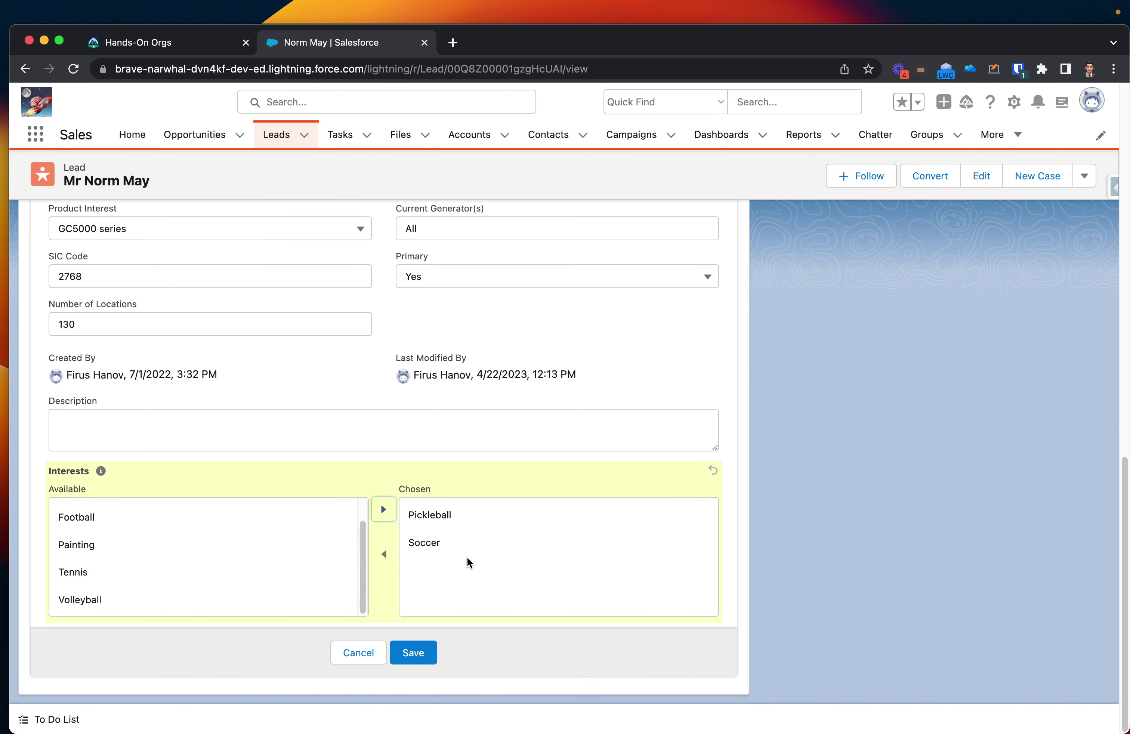
{"action": "left_click", "coordinate": [413, 653]}
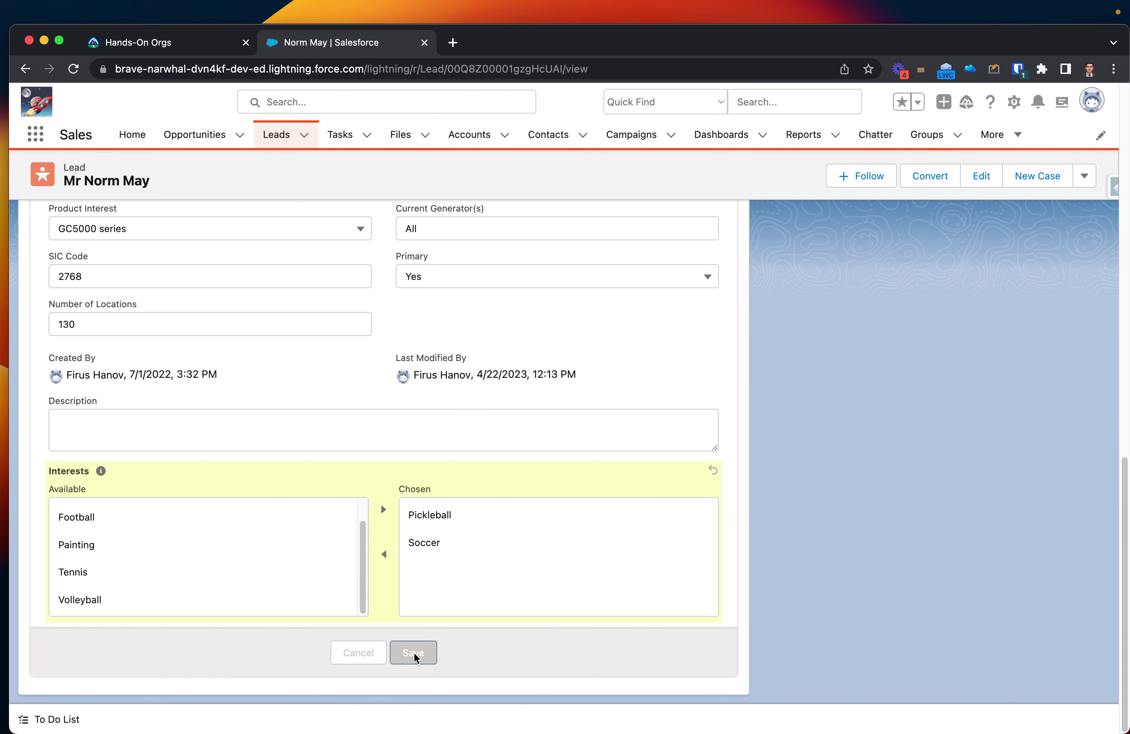